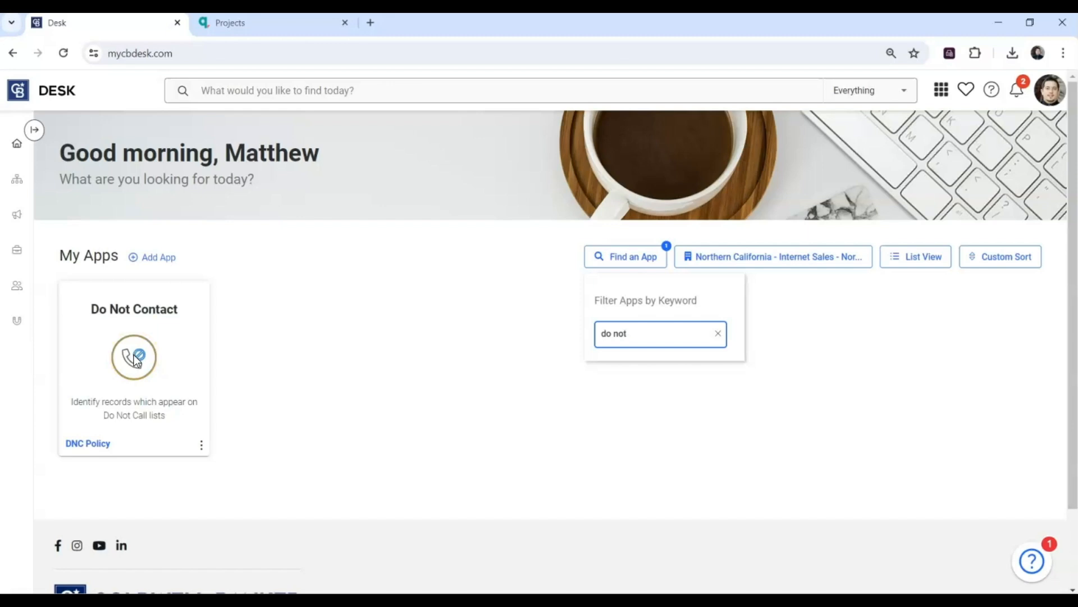
Replace the My Apps keyword filter with "marketing center".
key(BackSpace)
key(BackSpace)
key(BackSpace)
key(BackSpace)
key(BackSpace)
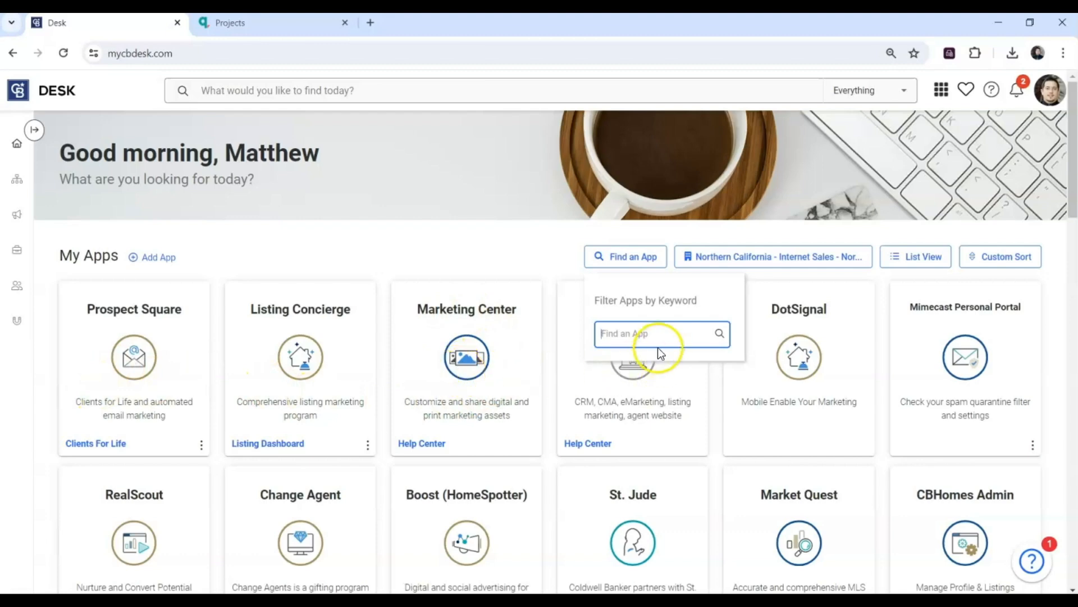
text(marketing cent)
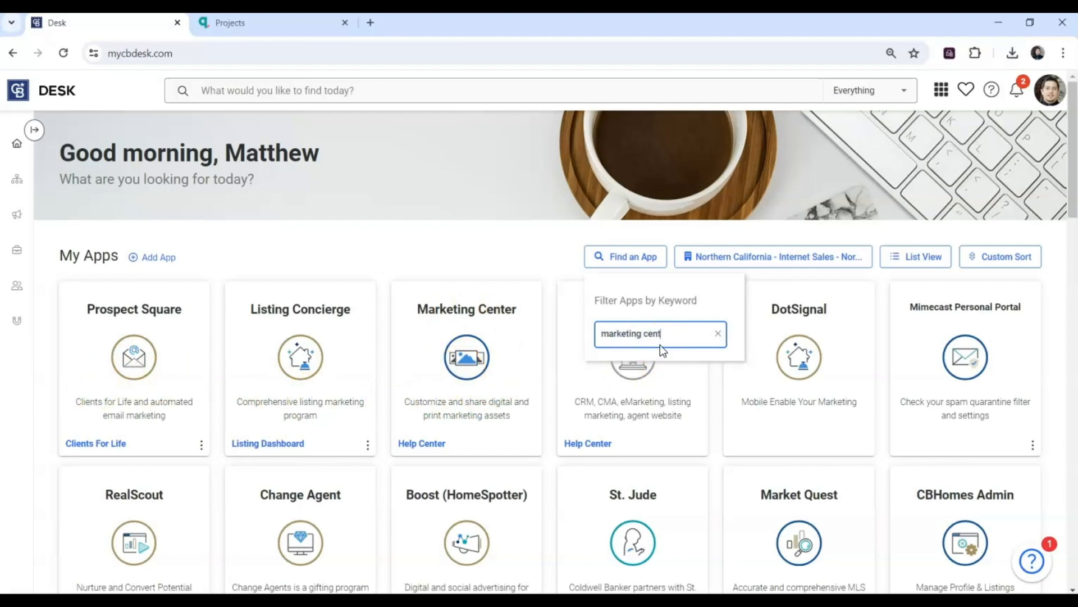
text(er)
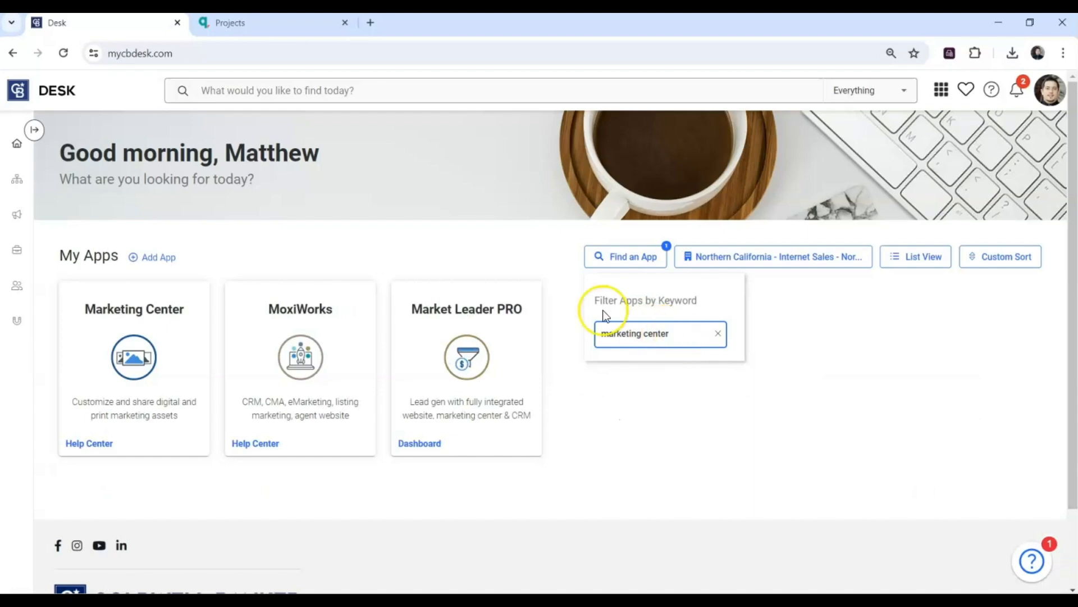
Search all of Desk for "marketing center", and view the Marketing Center app's help page before returning to My Apps.
click(331, 92)
text(marketing center)
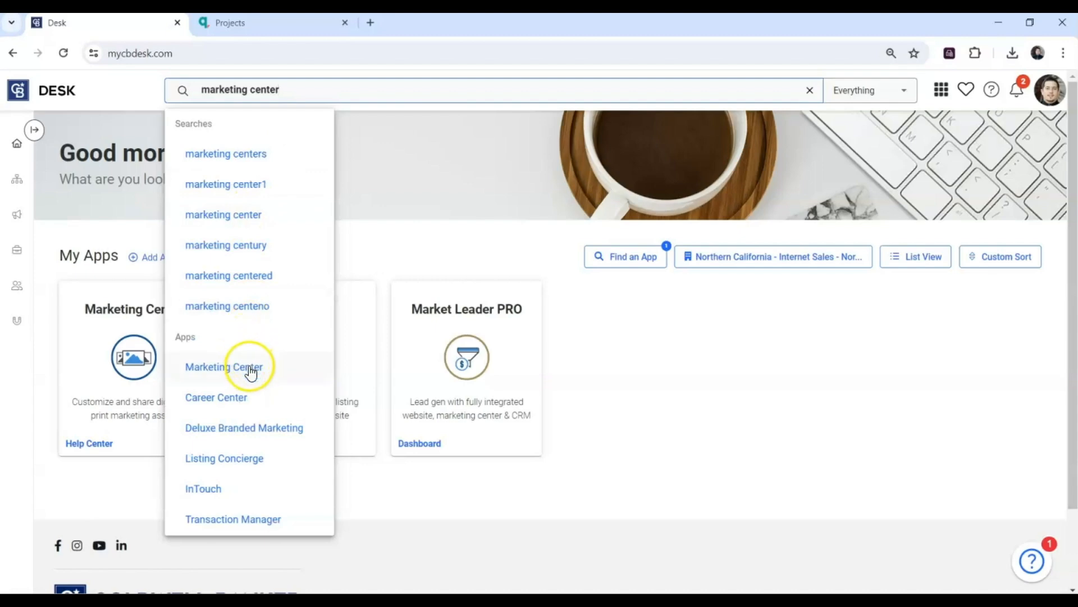
click(636, 380)
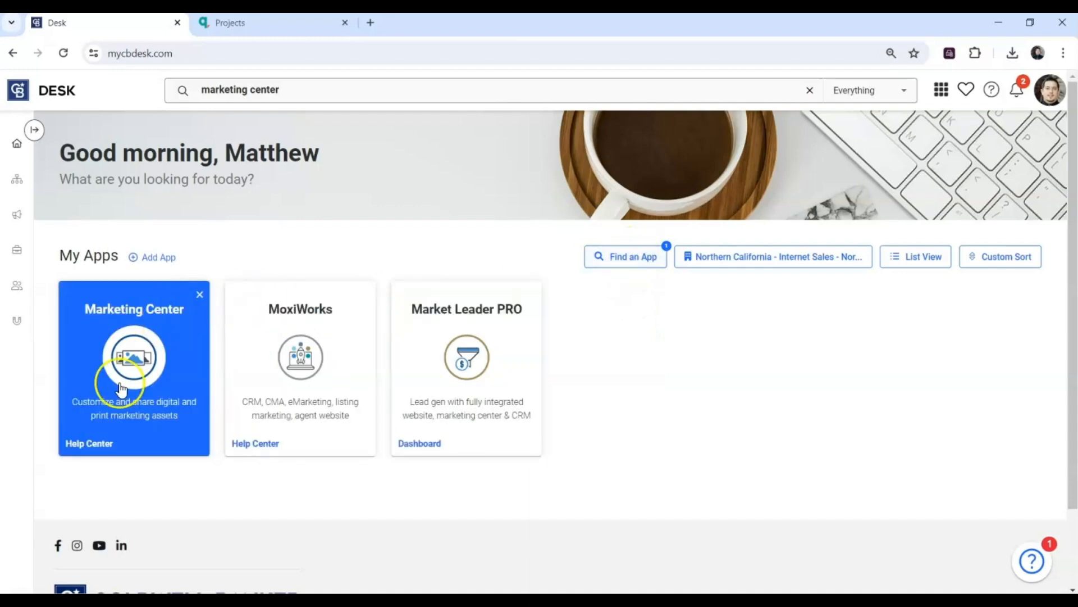
click(96, 441)
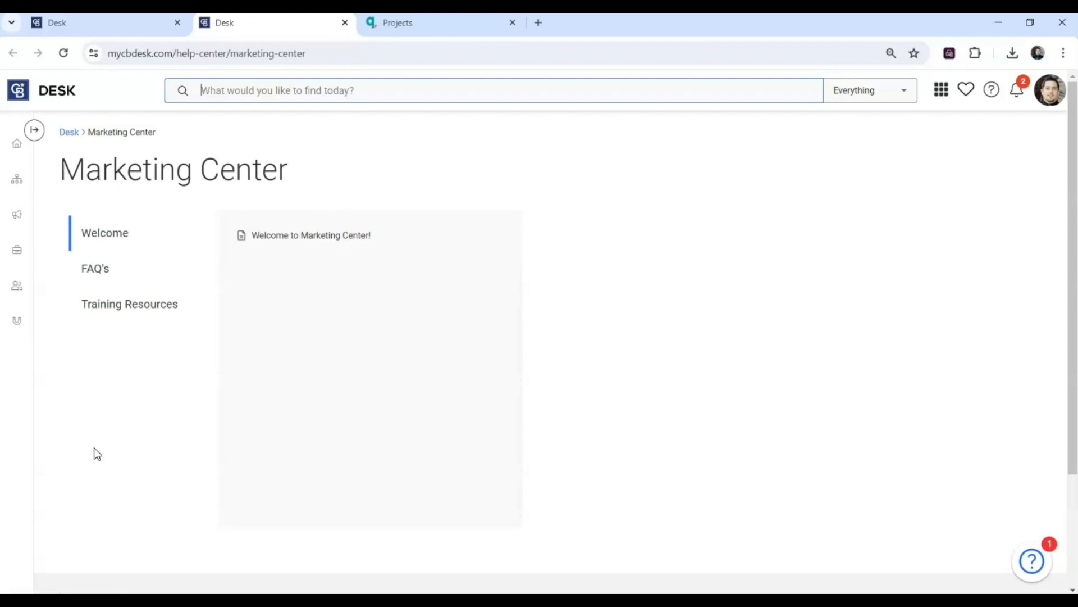
click(65, 28)
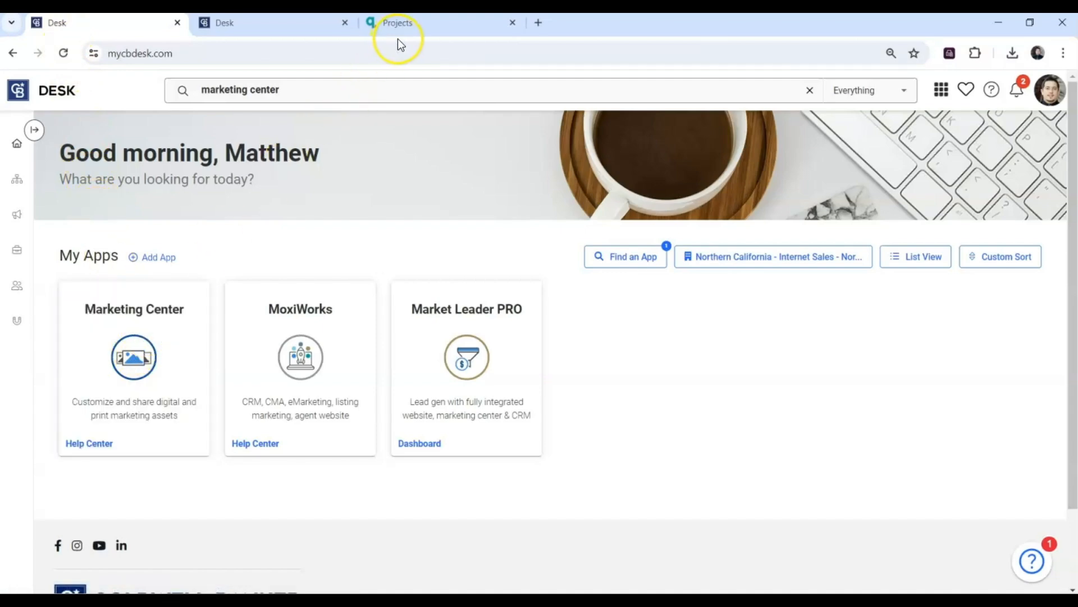
Switch to Marketing Center's Projects page and filter the brand templates by the Social type.
click(397, 39)
click(1023, 100)
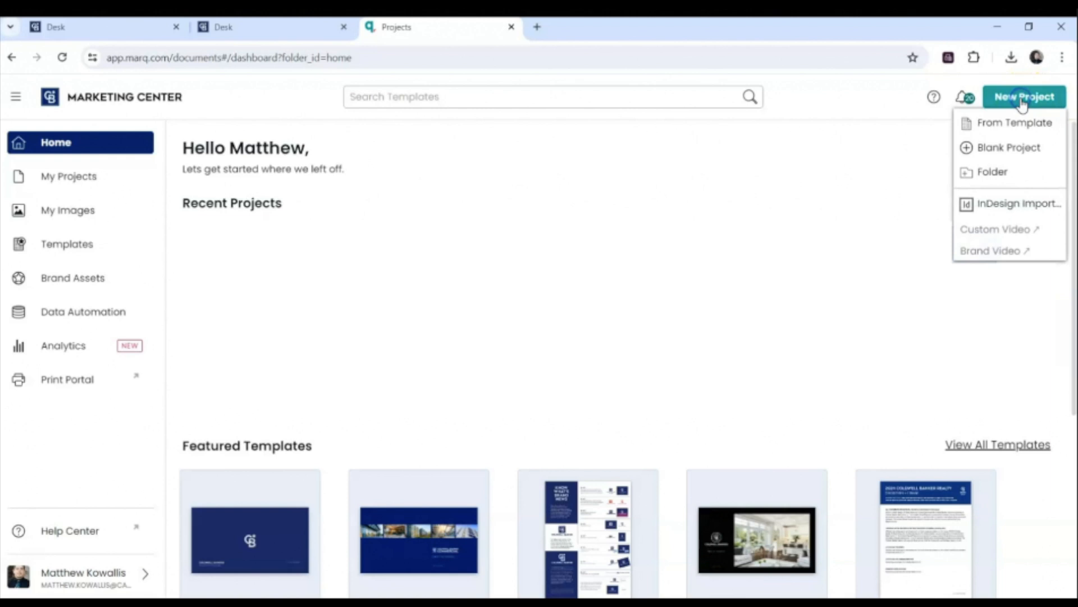
click(66, 247)
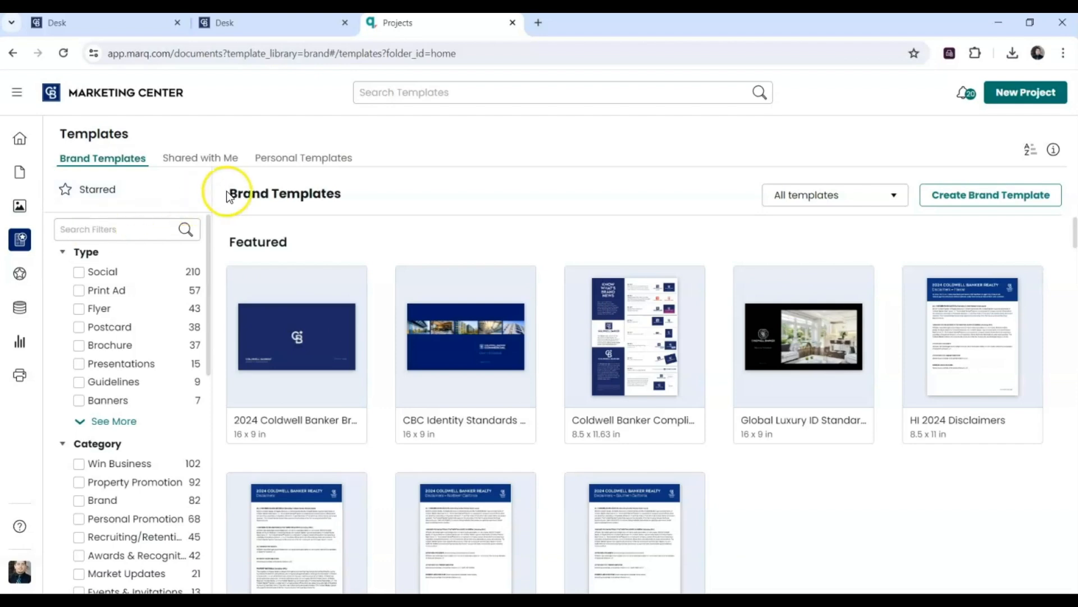
click(79, 279)
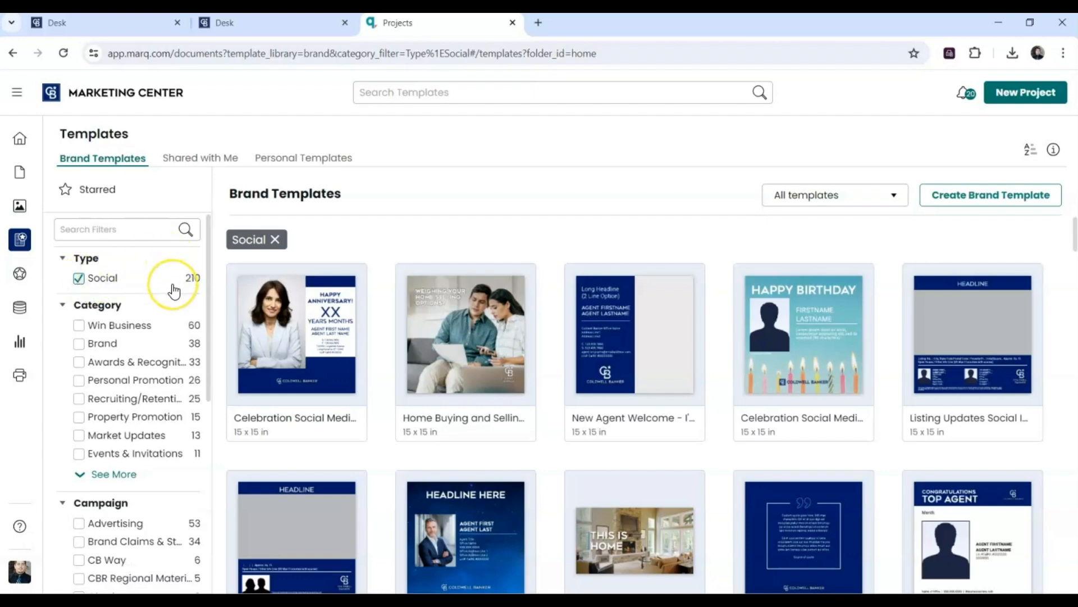
Search the Social brand templates for "quotables".
click(449, 93)
text(quotables)
key(Return)
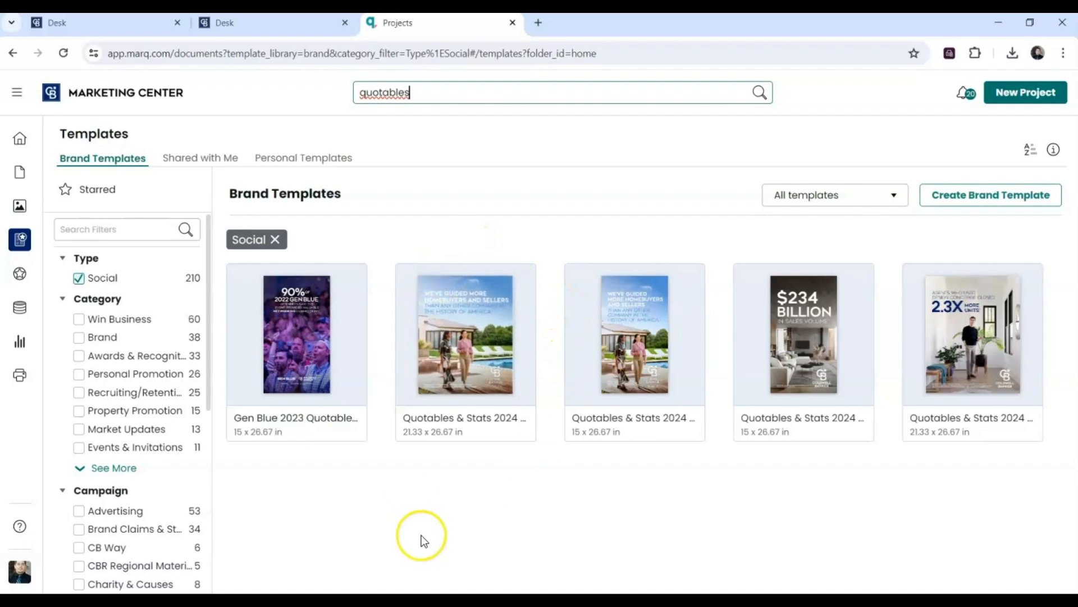
Create a document in My Projects from "Quotables & Stats 2024 - 4x5 - Customizable", titled with the account holder's first name in possessive form plus "Test".
click(458, 313)
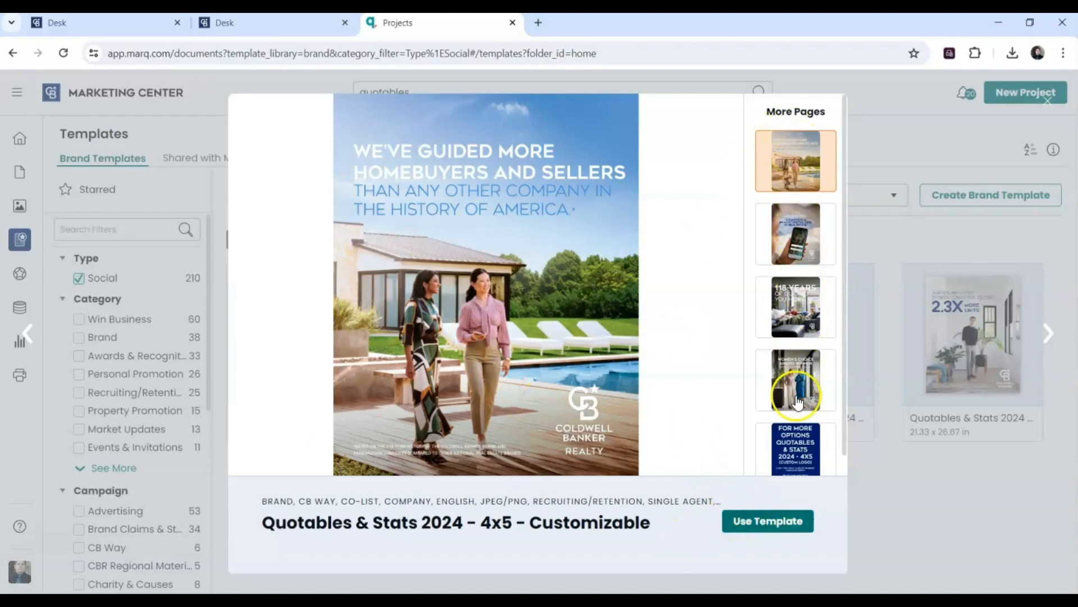
click(780, 522)
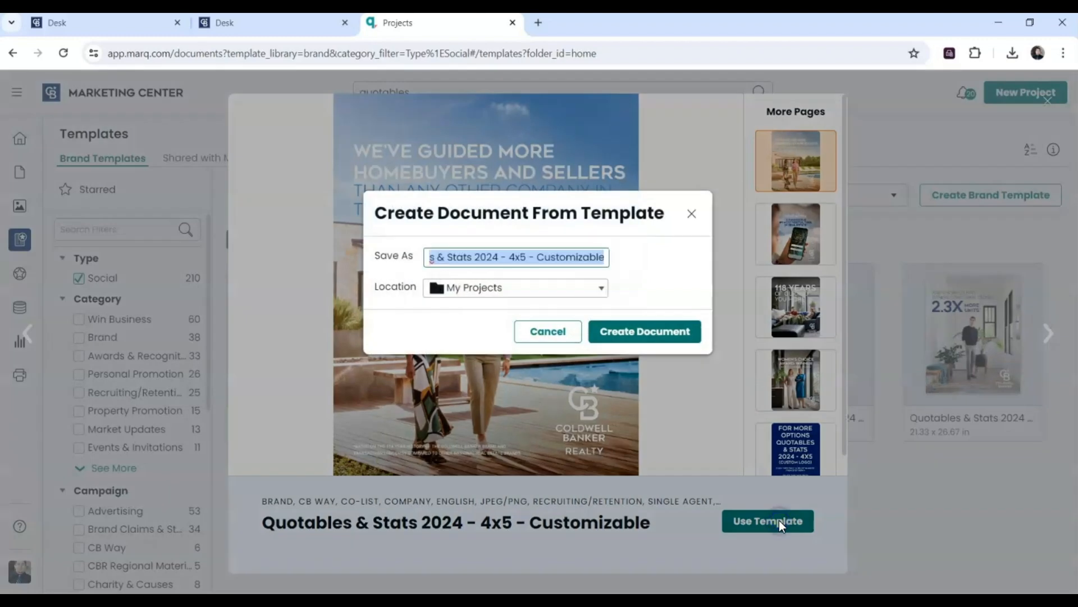
text(Matts Test)
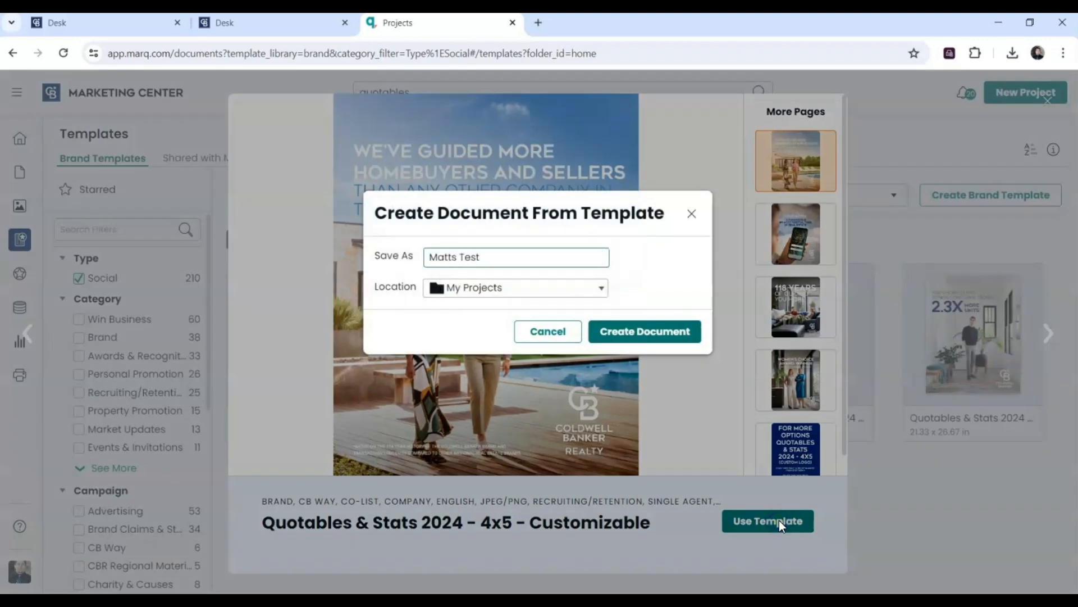
click(452, 258)
text(')
click(674, 332)
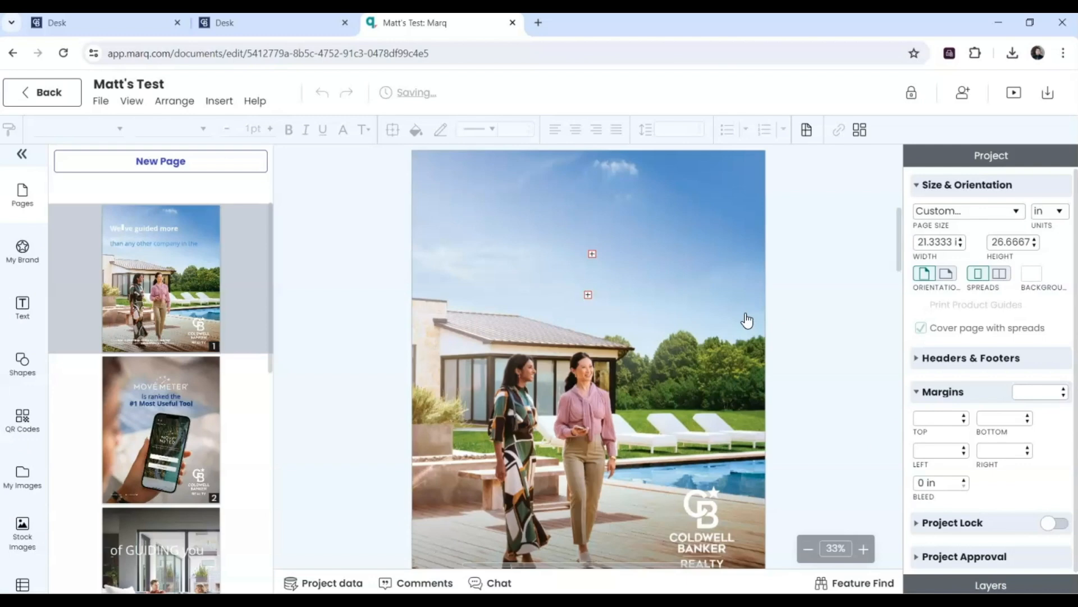
Browse the page layouts offered for a new page without adding one, and view the first page in full.
click(186, 162)
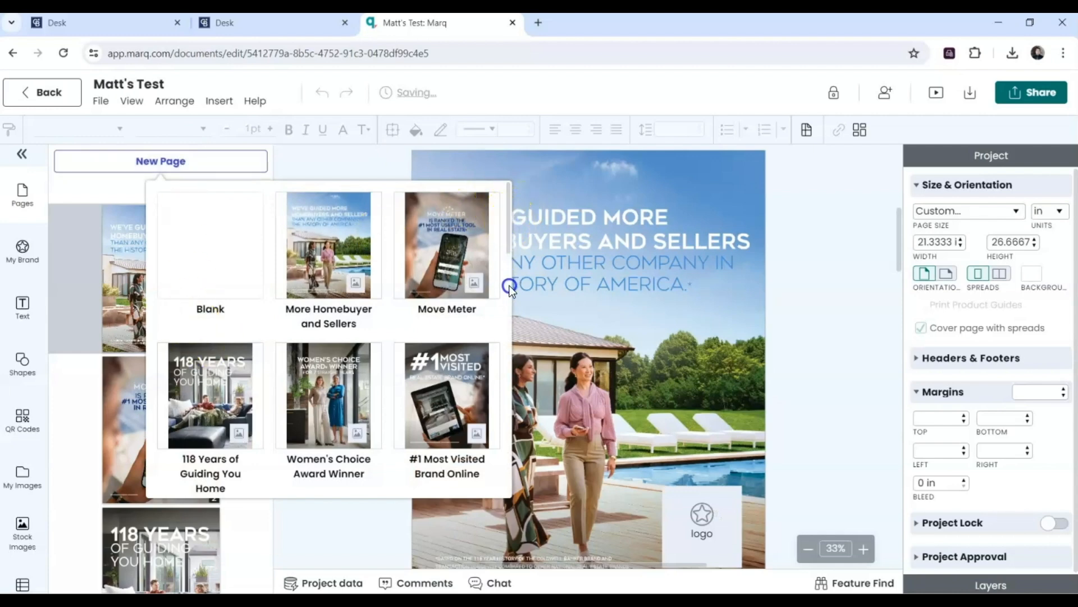
drag(507, 221, 510, 441)
click(821, 247)
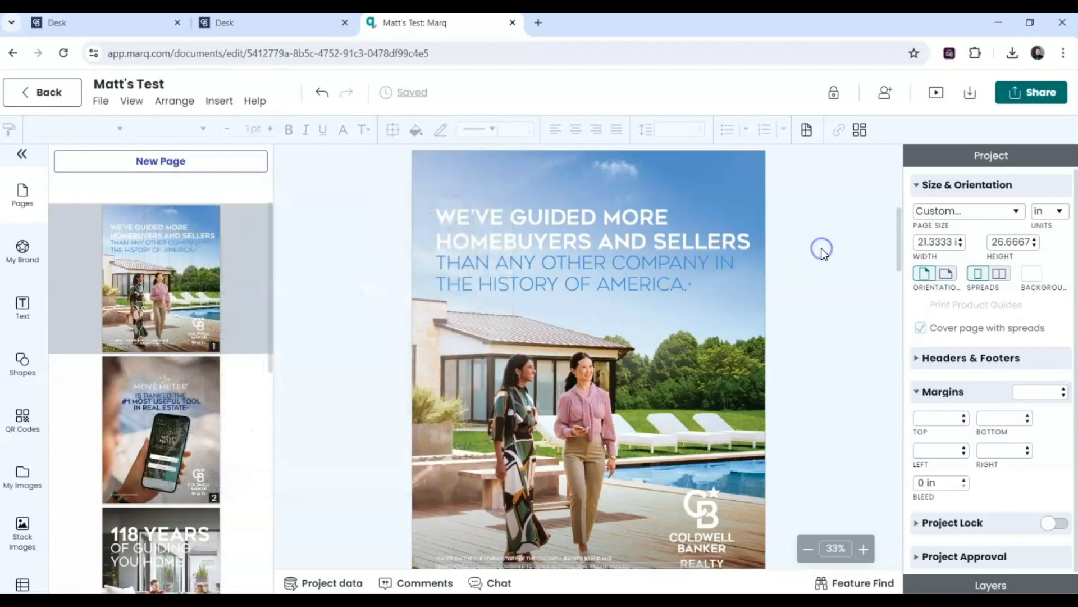
scroll(809, 253, down, 1)
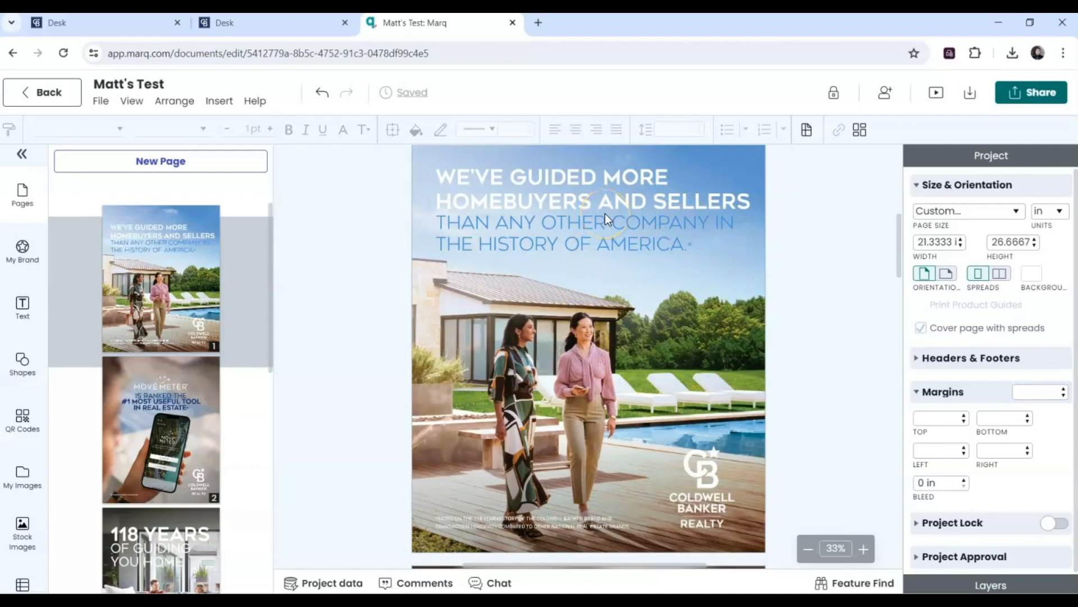
Download only page 1 as a JPEG at Print resolution, 300 DPI, without smart print checks.
click(970, 99)
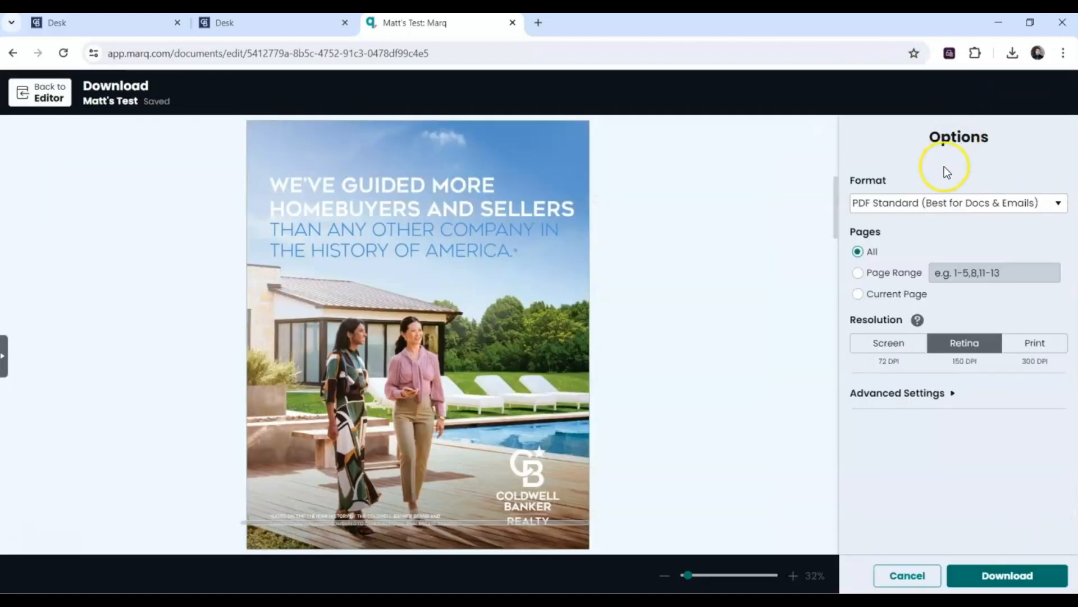
click(872, 273)
text(1)
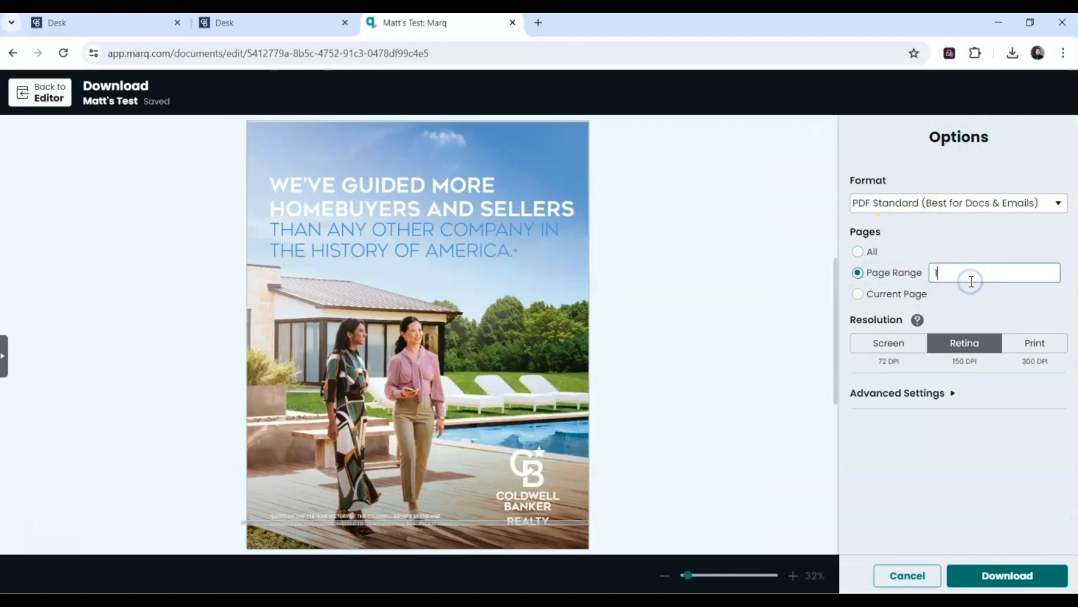
click(910, 207)
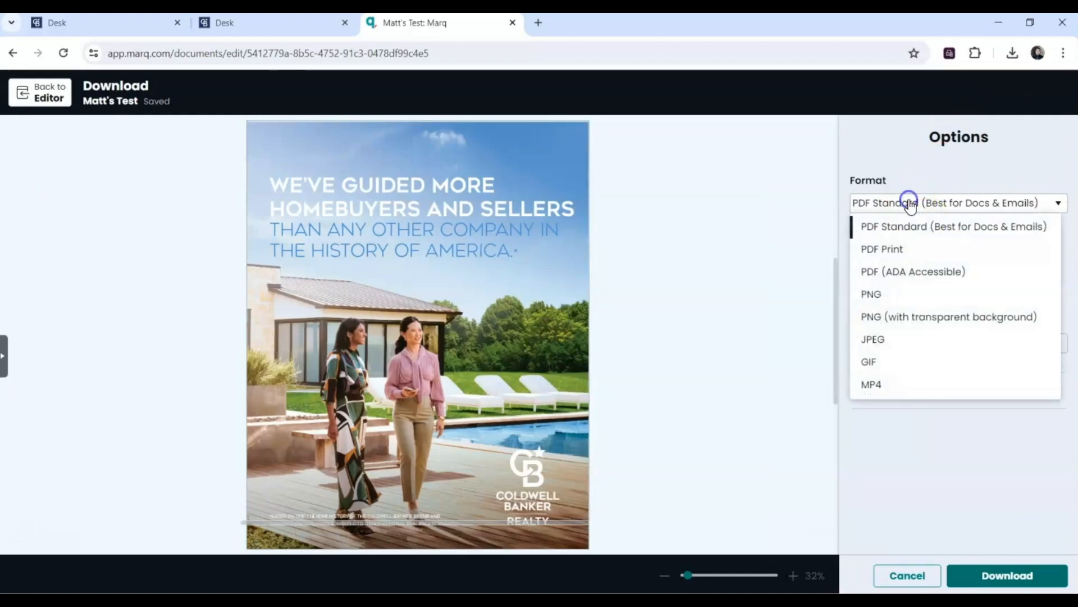
click(890, 341)
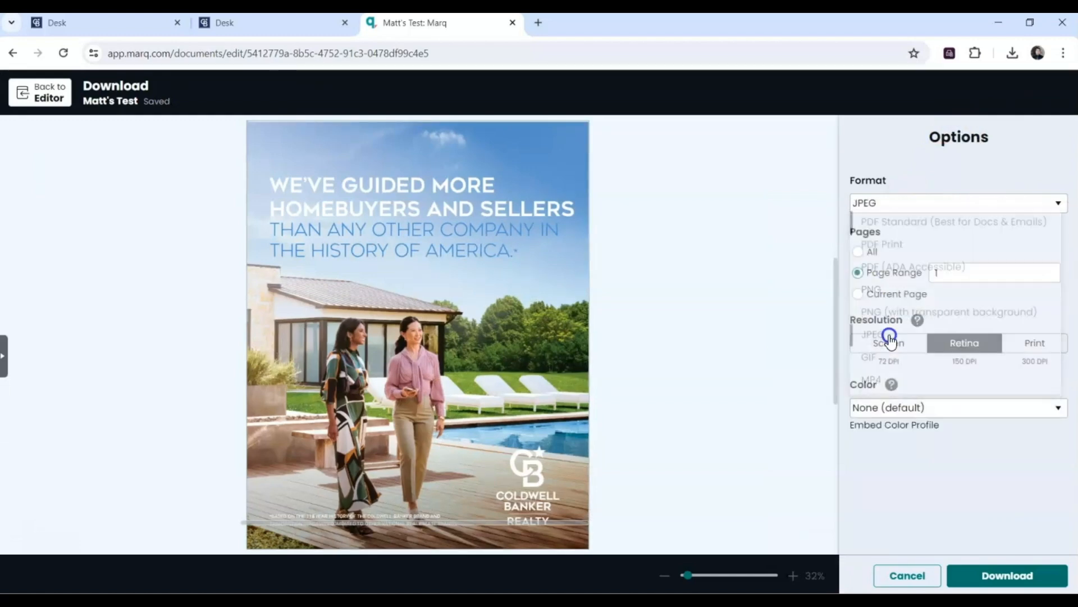
click(1011, 351)
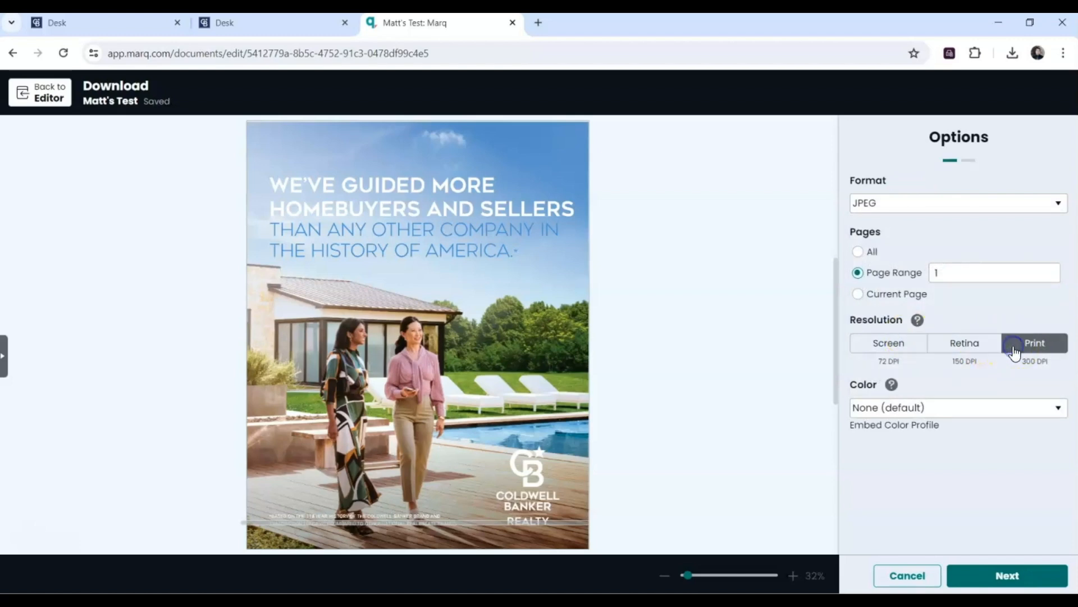
click(988, 581)
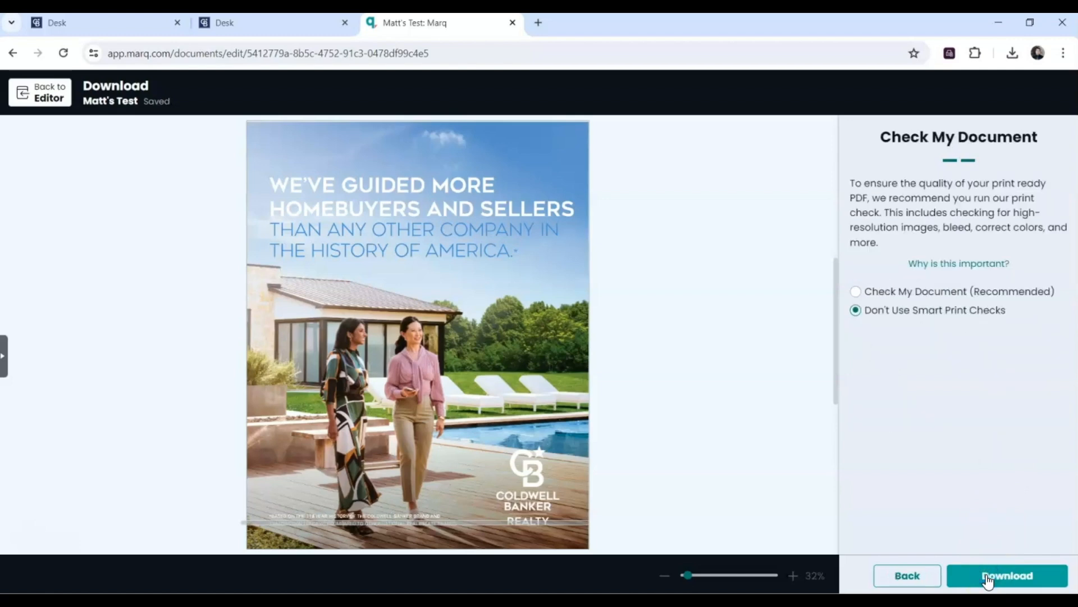
click(988, 578)
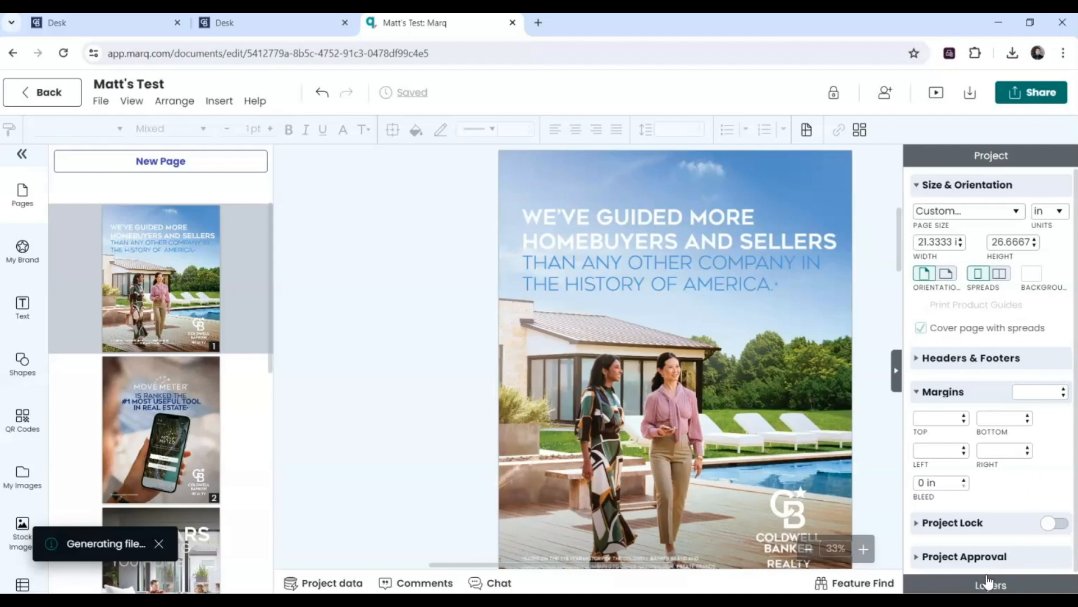
click(988, 582)
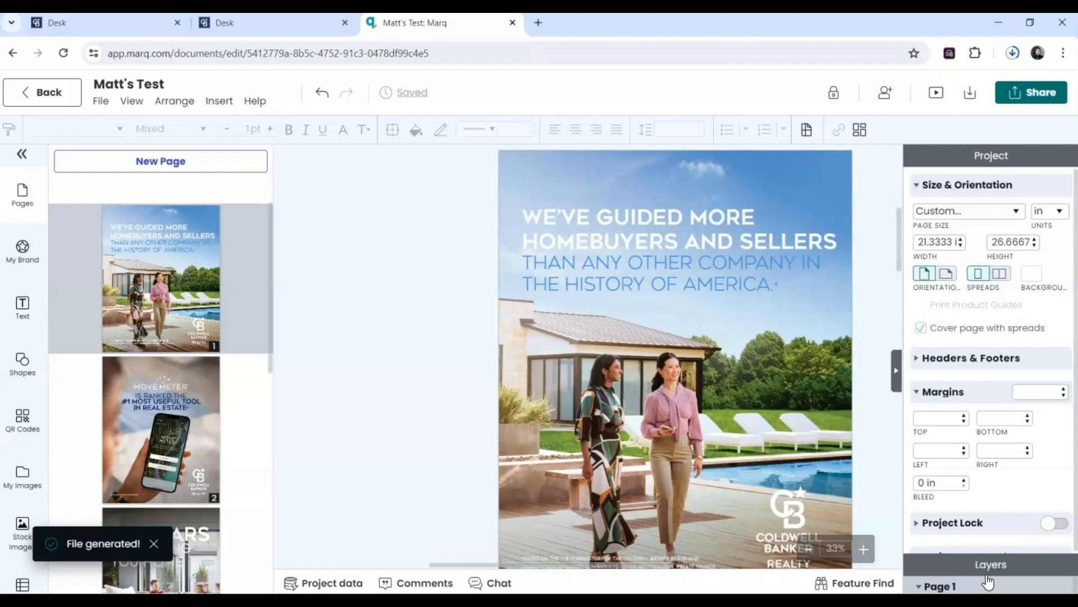
Delete every page after page 1, keeping only the "We've guided more homebuyers and sellers" page.
click(126, 398)
key(Delete)
key(Delete)
key(Delete)
key(Delete)
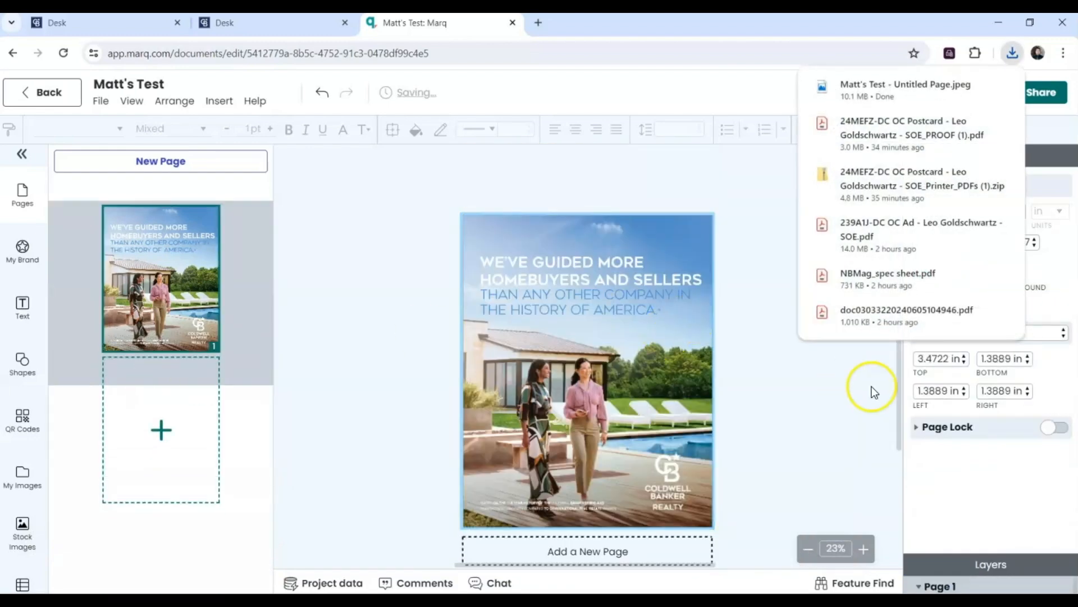
click(873, 389)
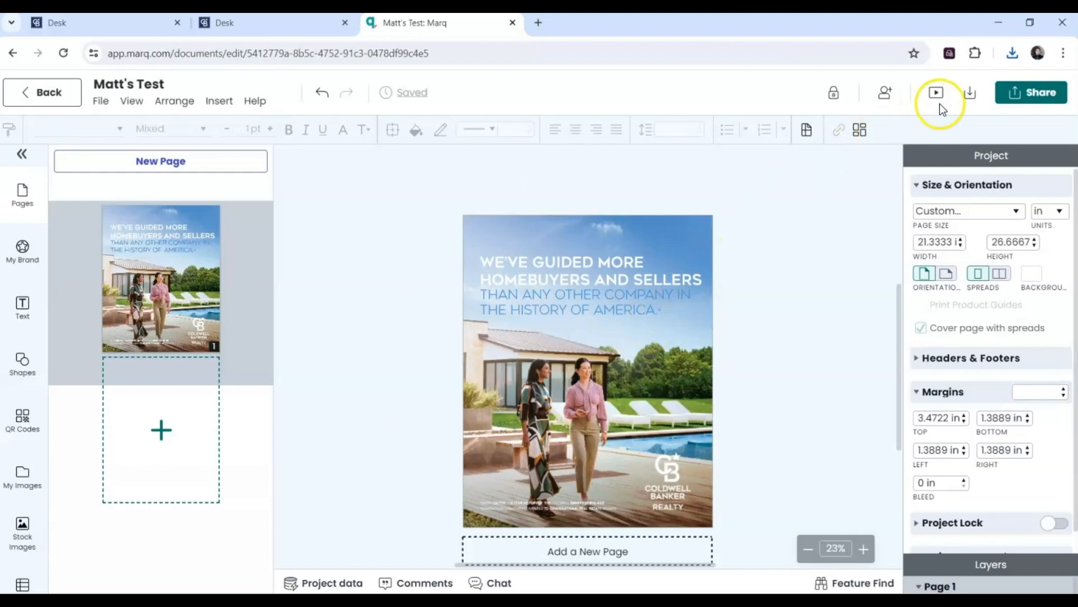
Review the social networks available for sharing the design, and close the sharing options without posting.
click(1010, 99)
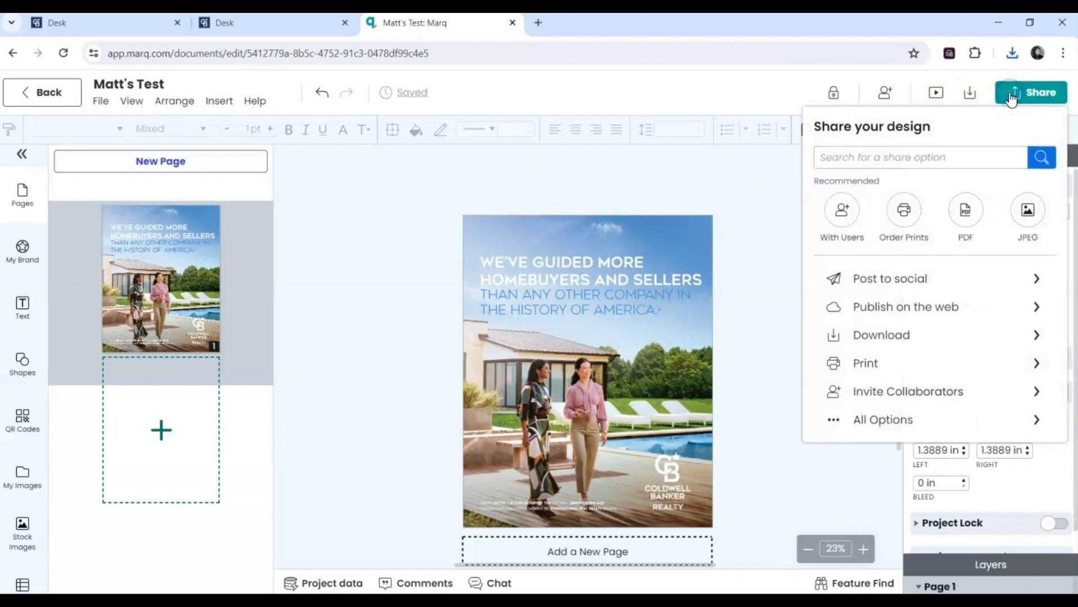
click(876, 289)
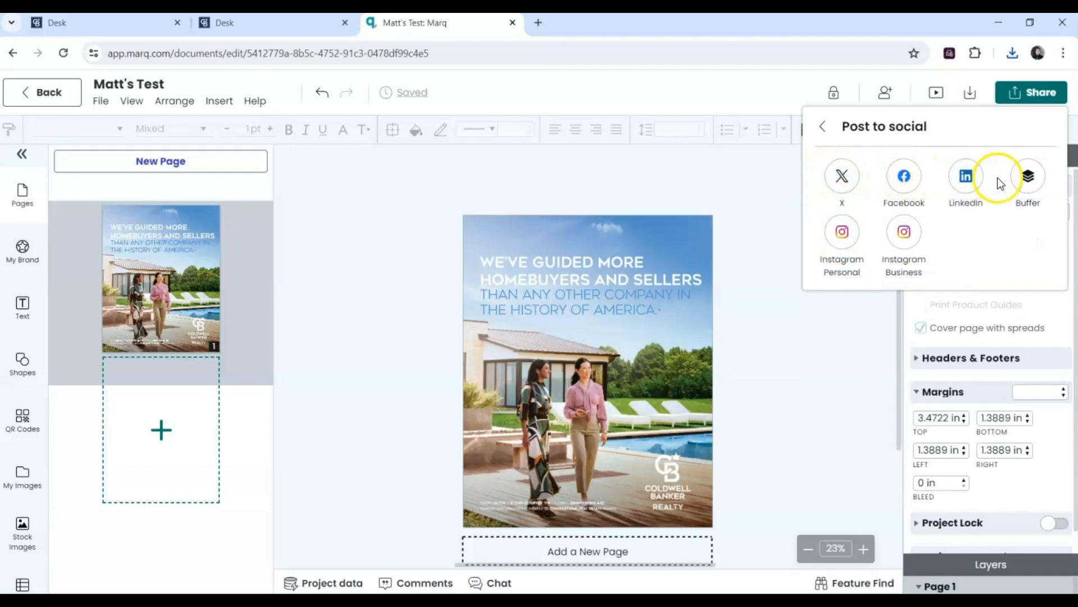
click(825, 130)
click(715, 177)
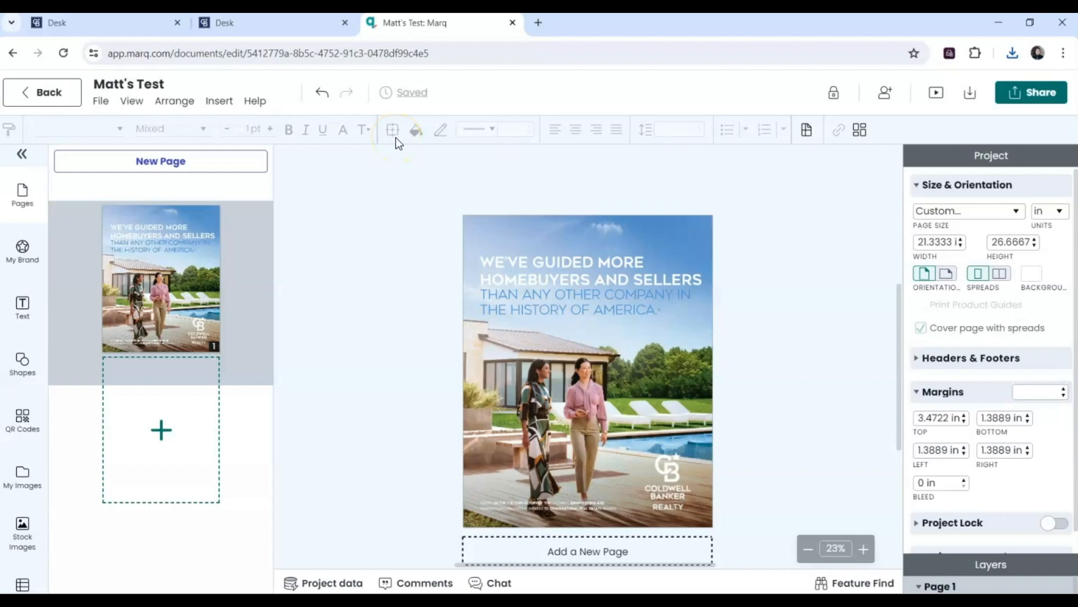
Return to the Social brand templates and narrow them to the Property Promotion category marketed as Single Agent.
click(38, 104)
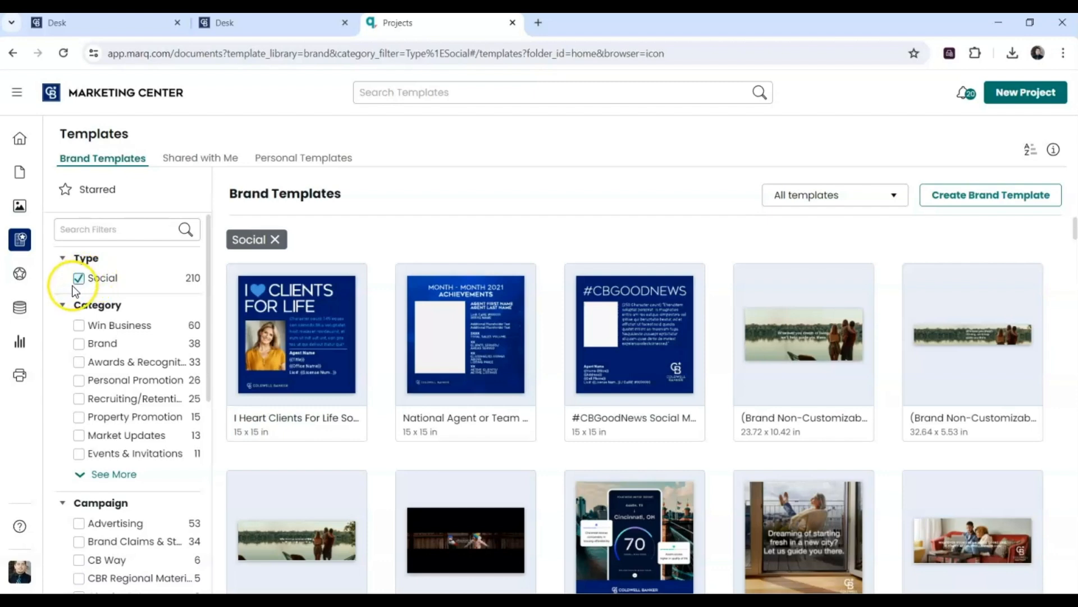
click(79, 417)
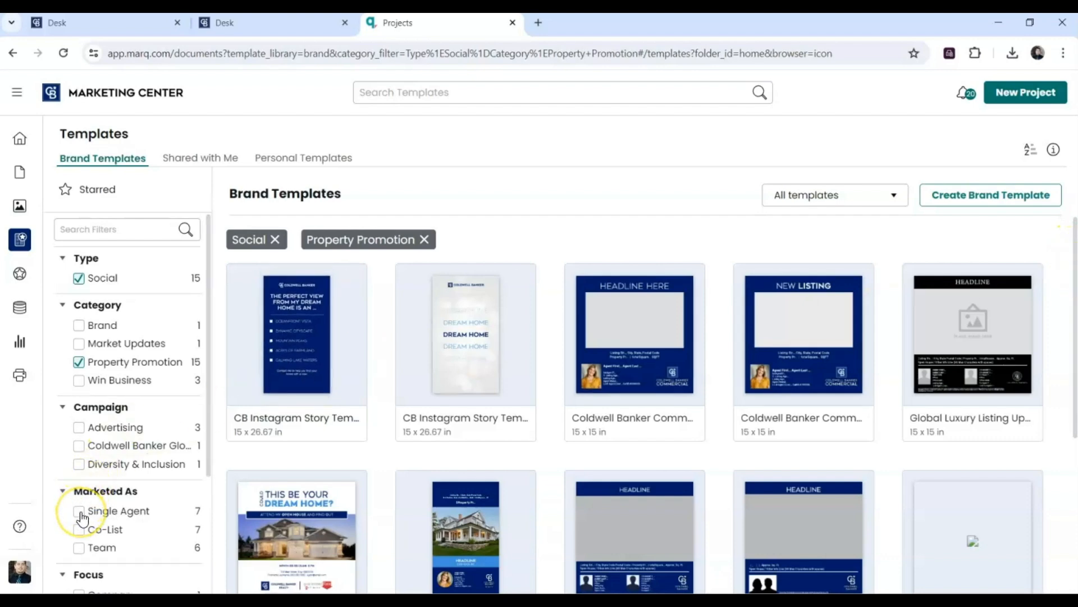
click(80, 512)
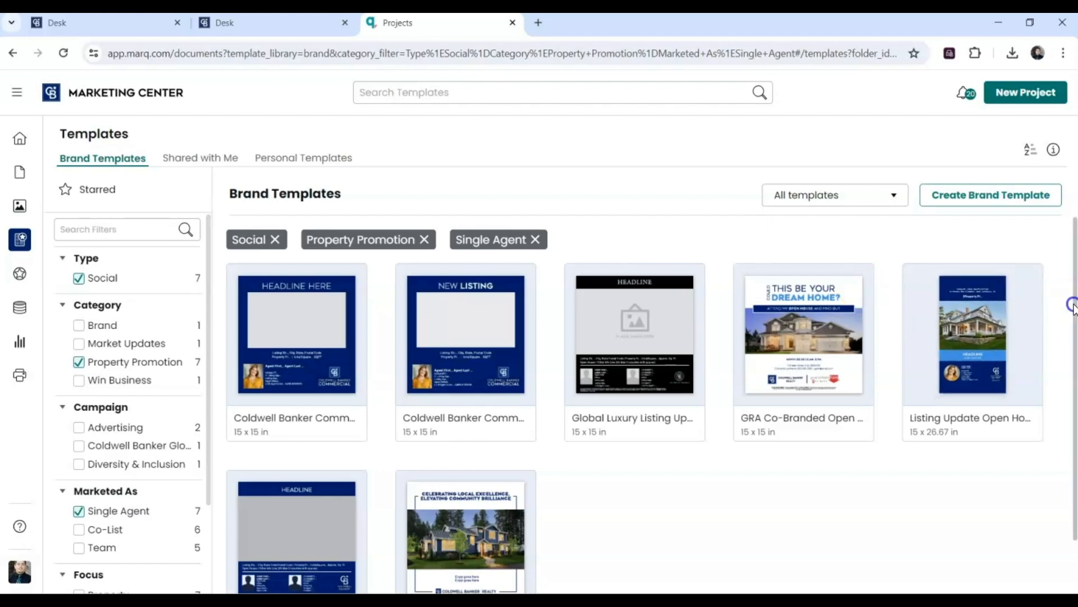
drag(1073, 306, 1072, 382)
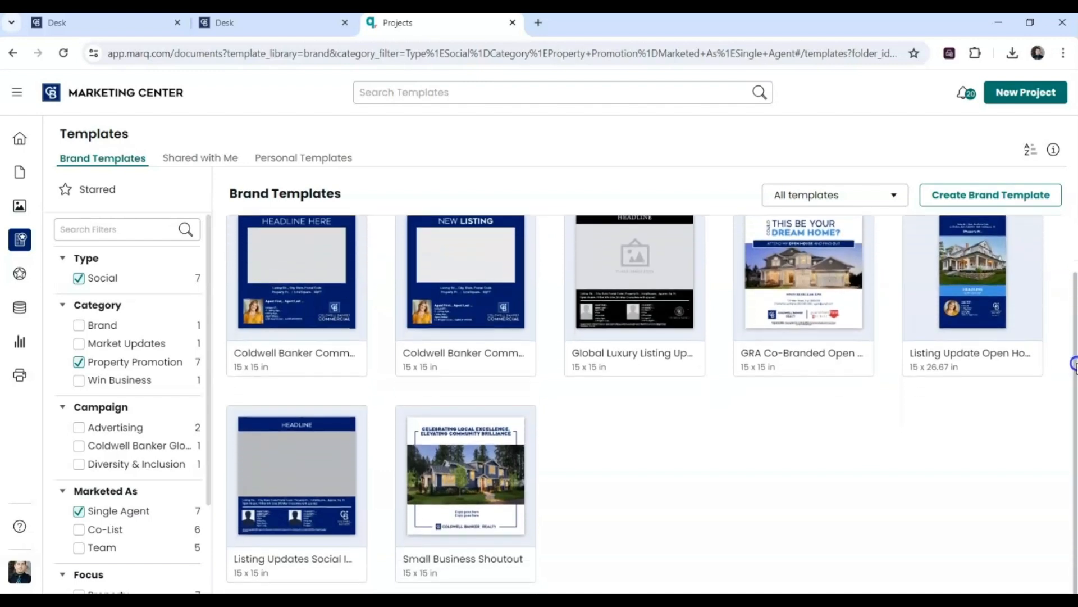
Create a document named "Template Test" in My Projects from the "Listing Updates Social Images With Listing & Agent Info" template.
click(278, 459)
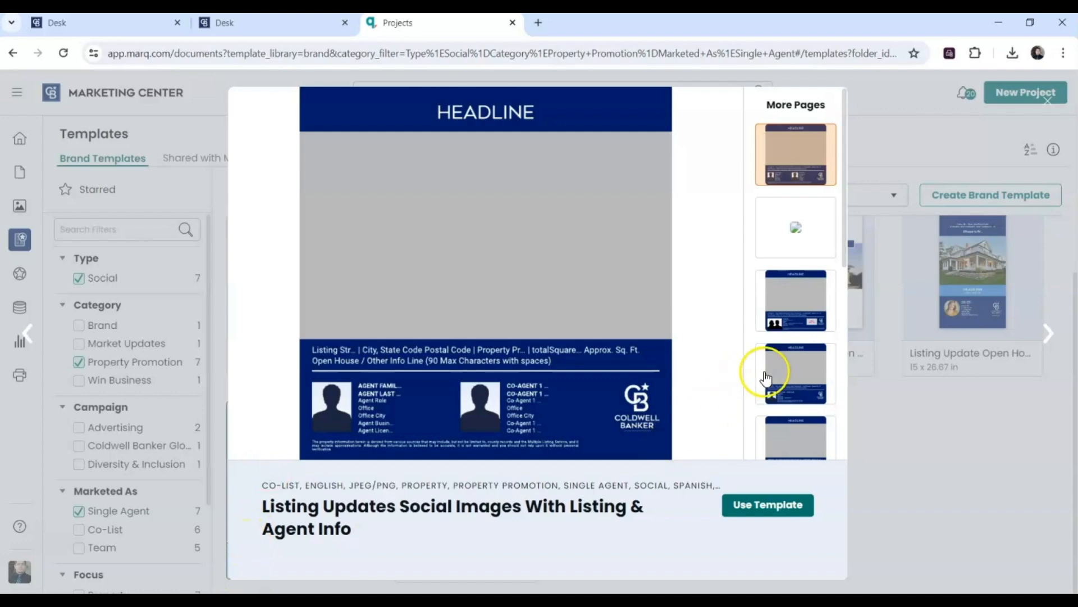
click(767, 509)
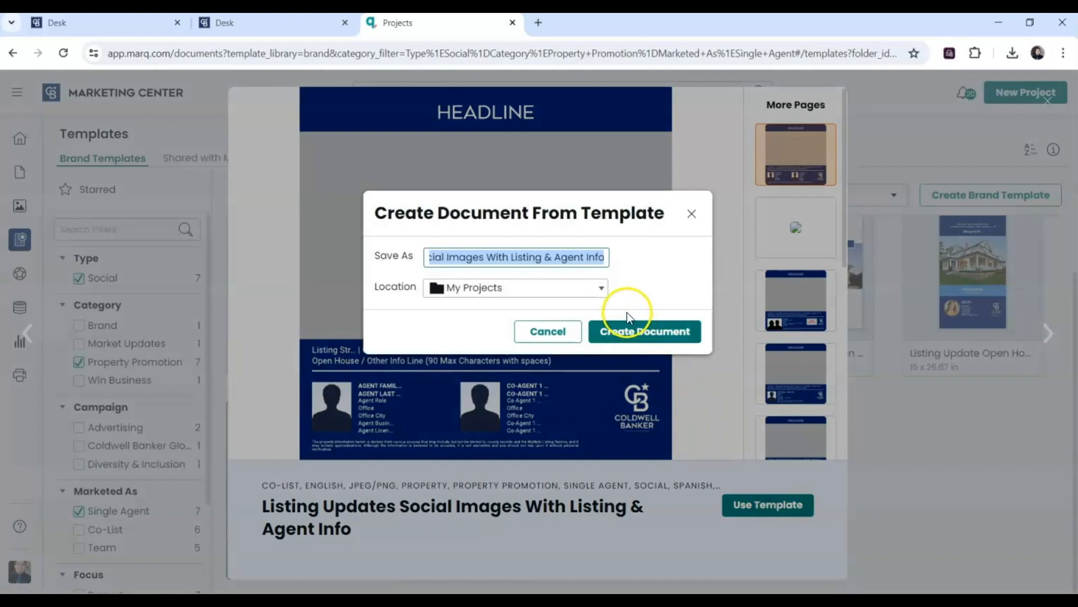
text(Template T)
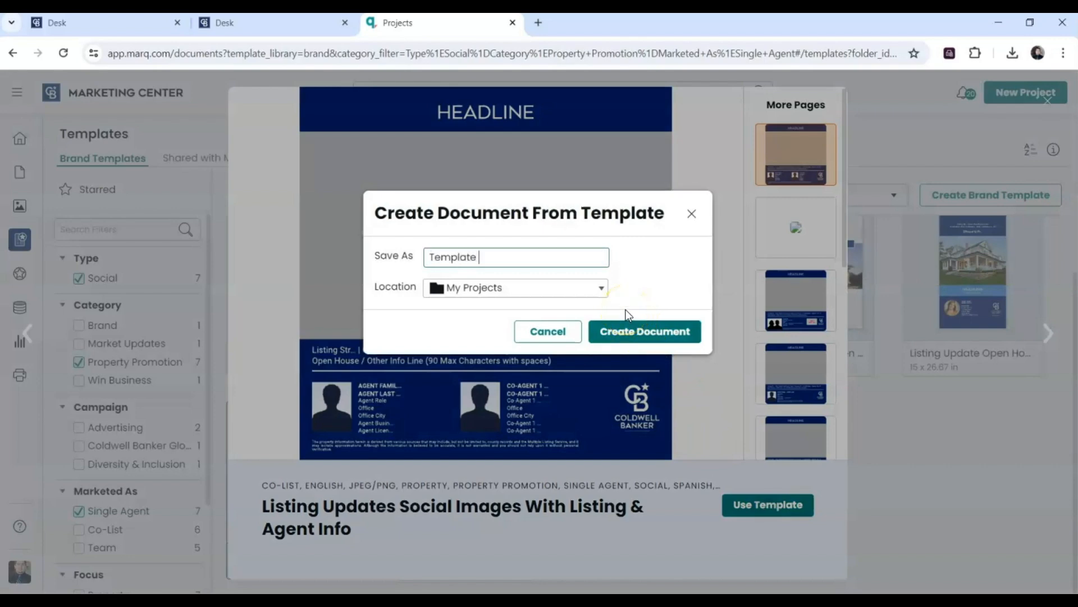
text(est)
click(629, 331)
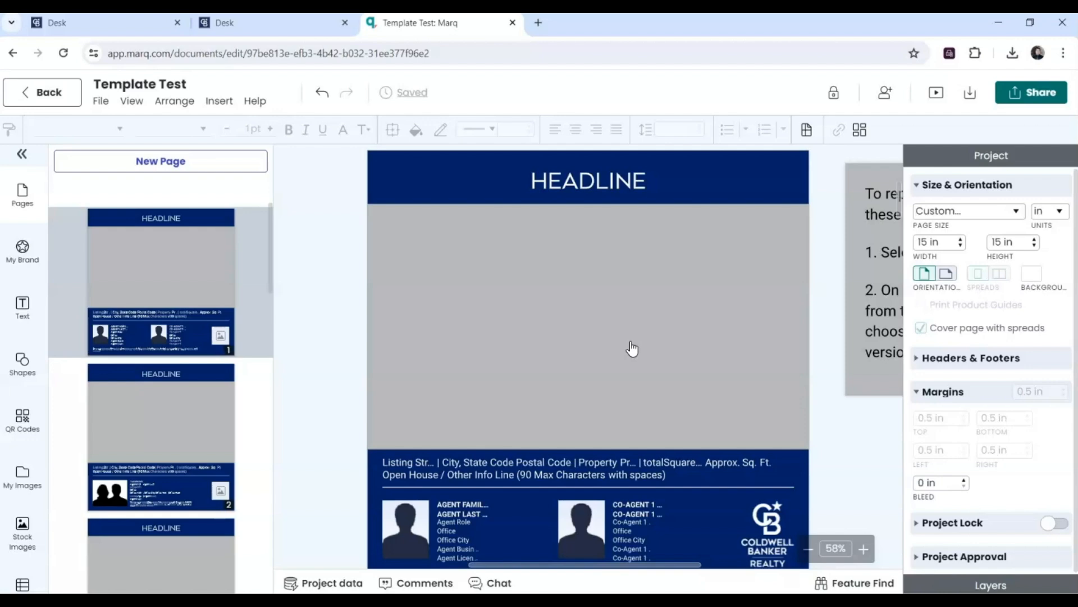
Replace the headline on page 4, the single-agent layout, with the English "New Price" entry from the Listing Update Headlines data, widening its columns.
click(178, 271)
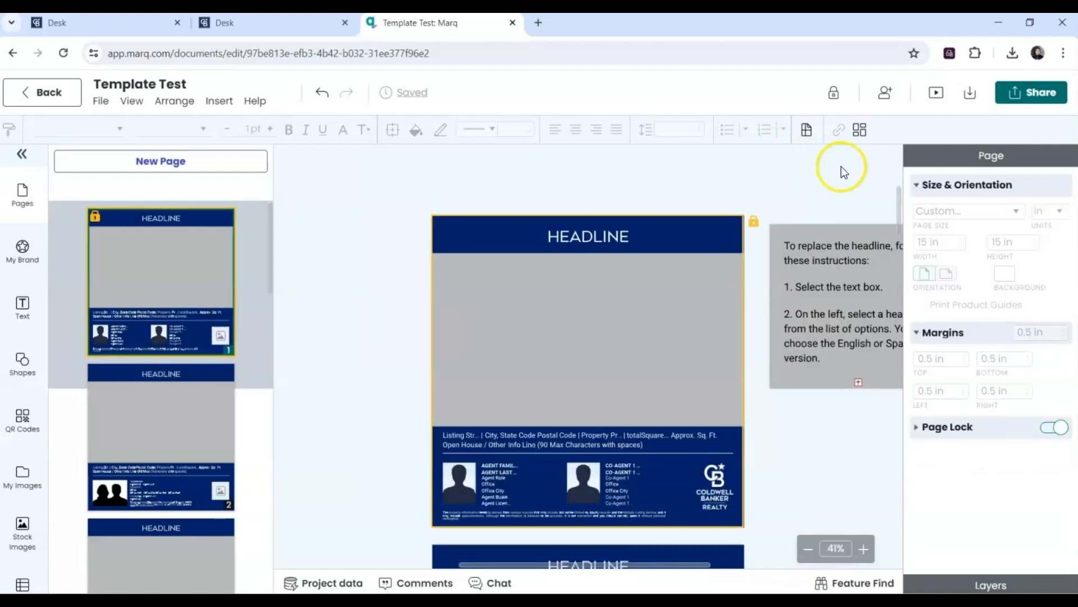
drag(901, 211, 926, 322)
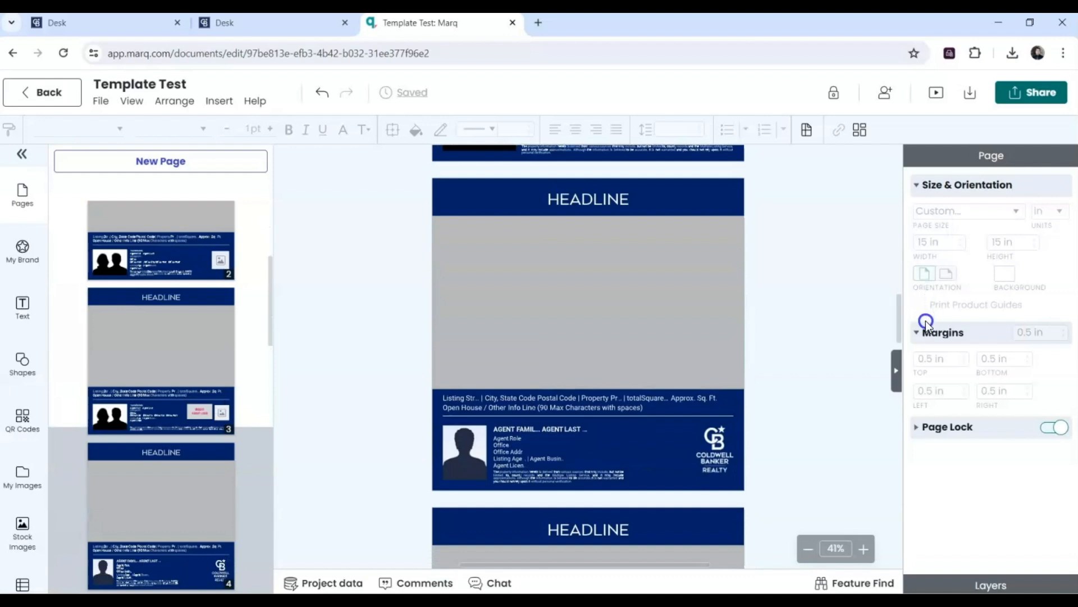
click(595, 200)
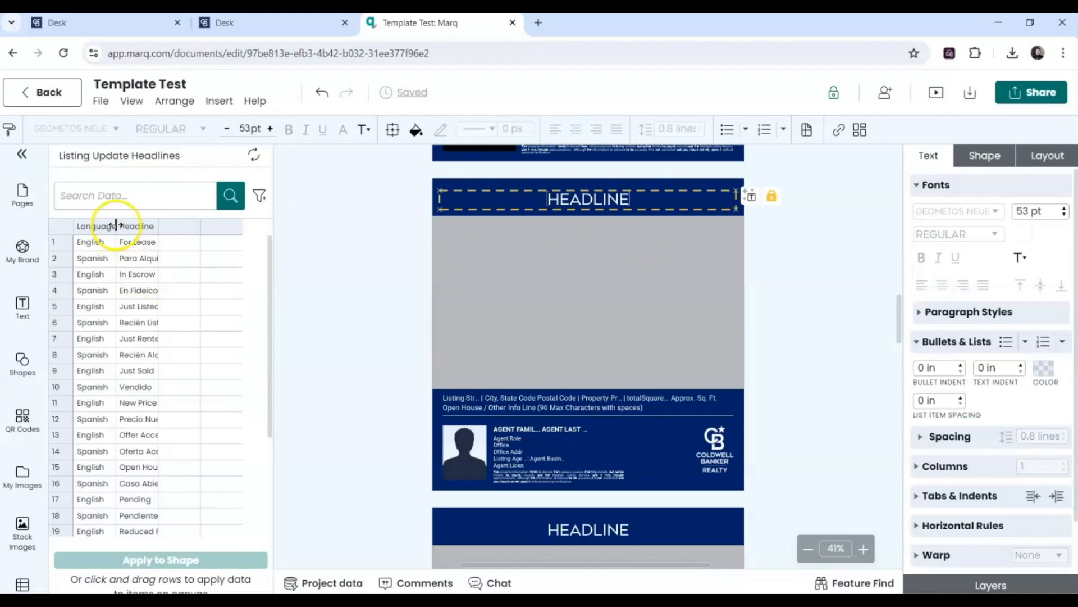
drag(119, 230, 133, 231)
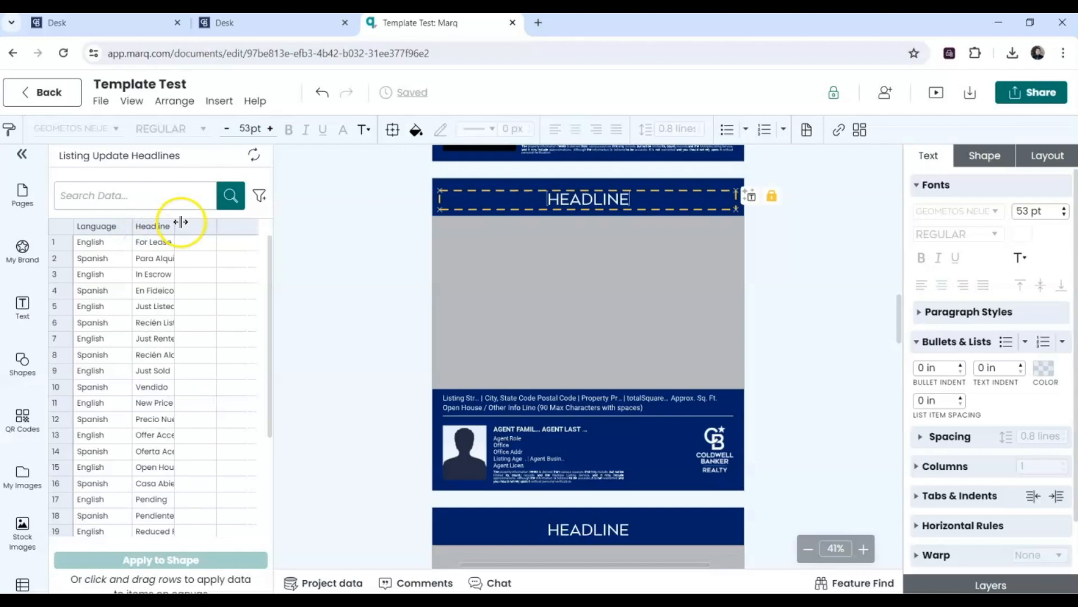
drag(174, 225, 240, 229)
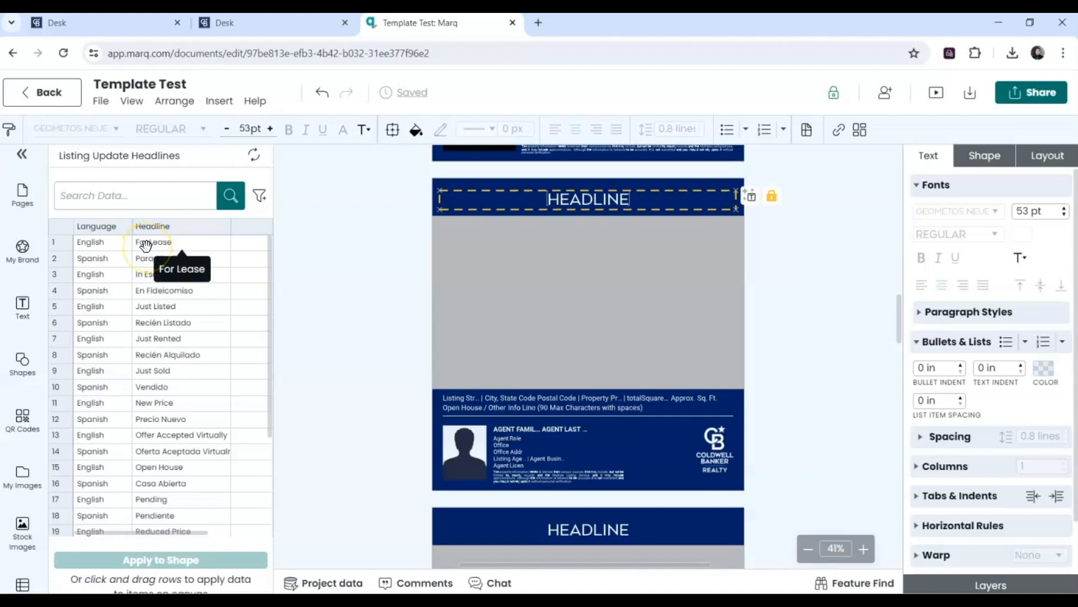
click(156, 401)
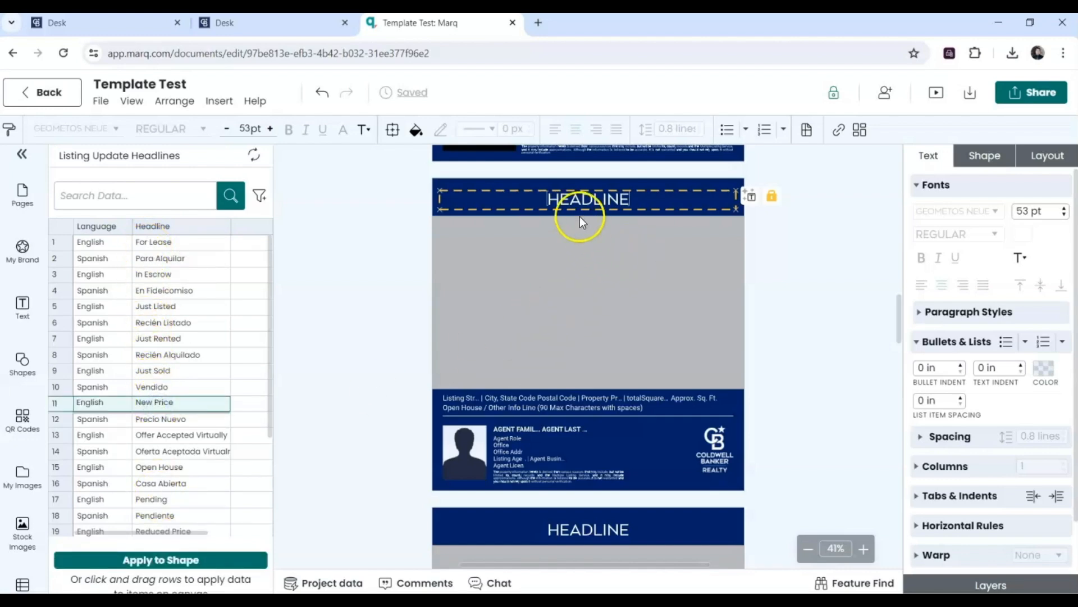
click(181, 560)
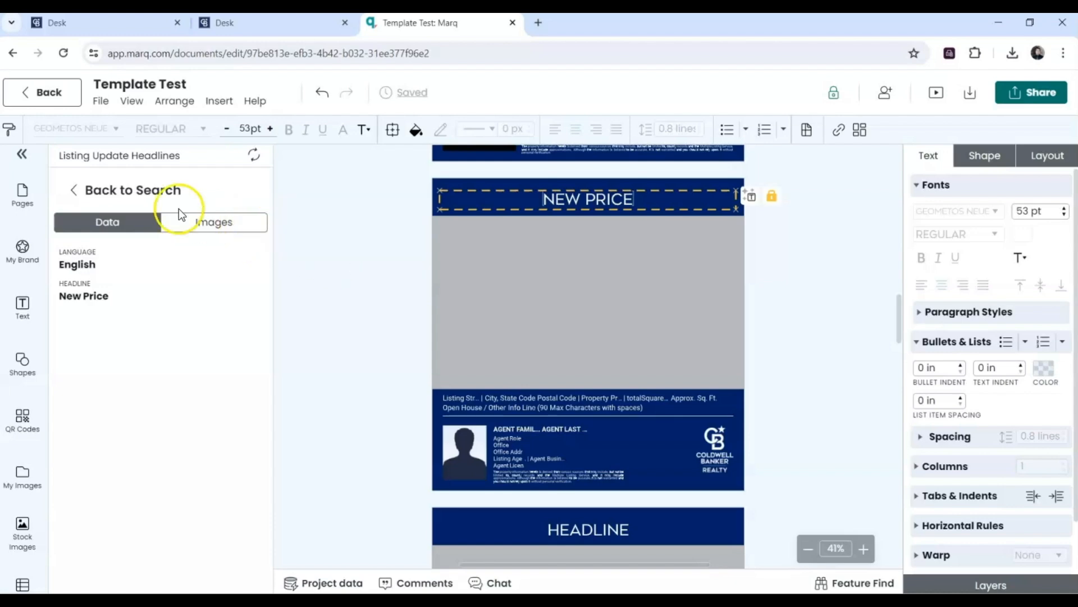
Find the property in Property Listings by its address and fill the New Price page with its photo, listing and agent details.
click(77, 190)
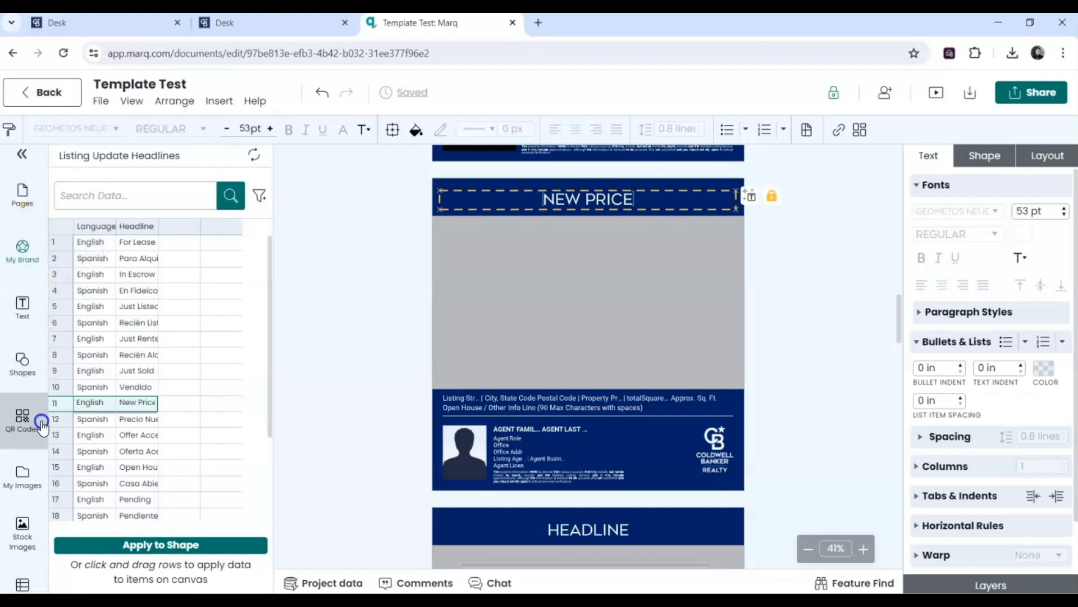
scroll(31, 495, down, 5)
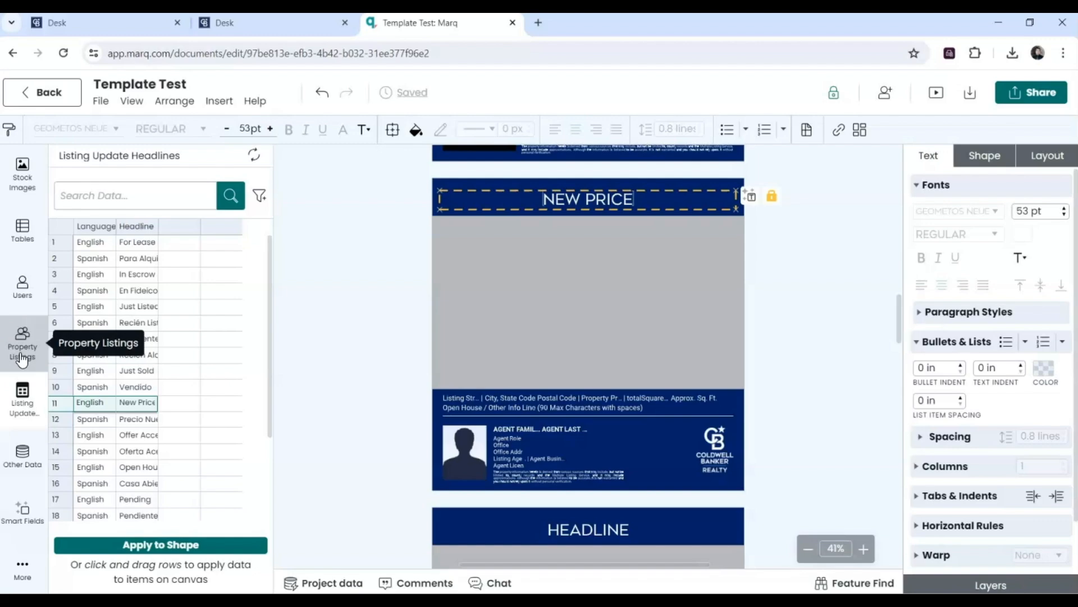
click(22, 360)
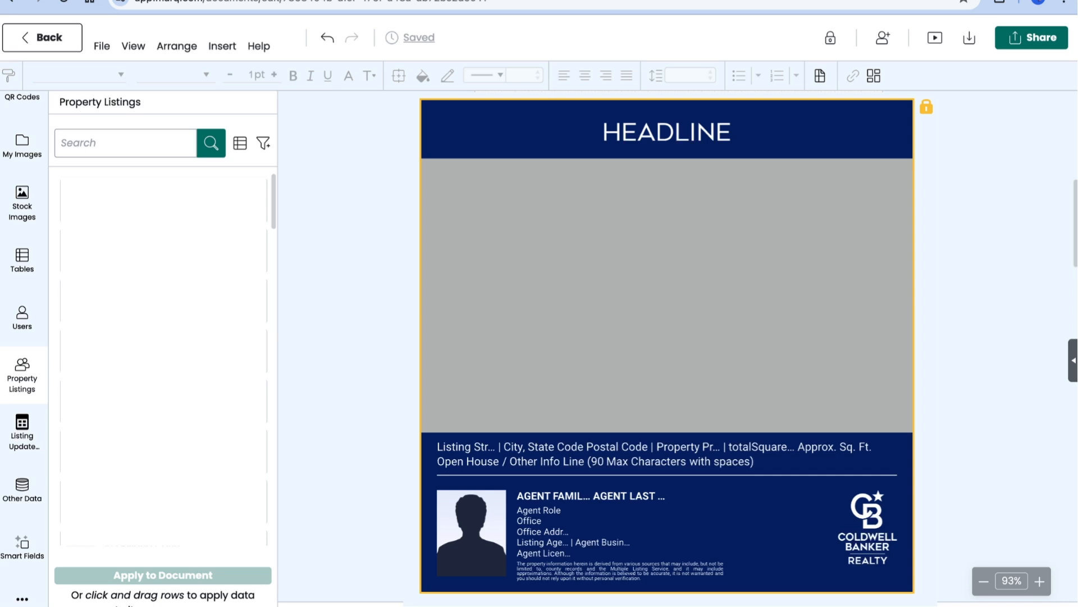
text(100 Coldwell W)
text(ay, Anytow)
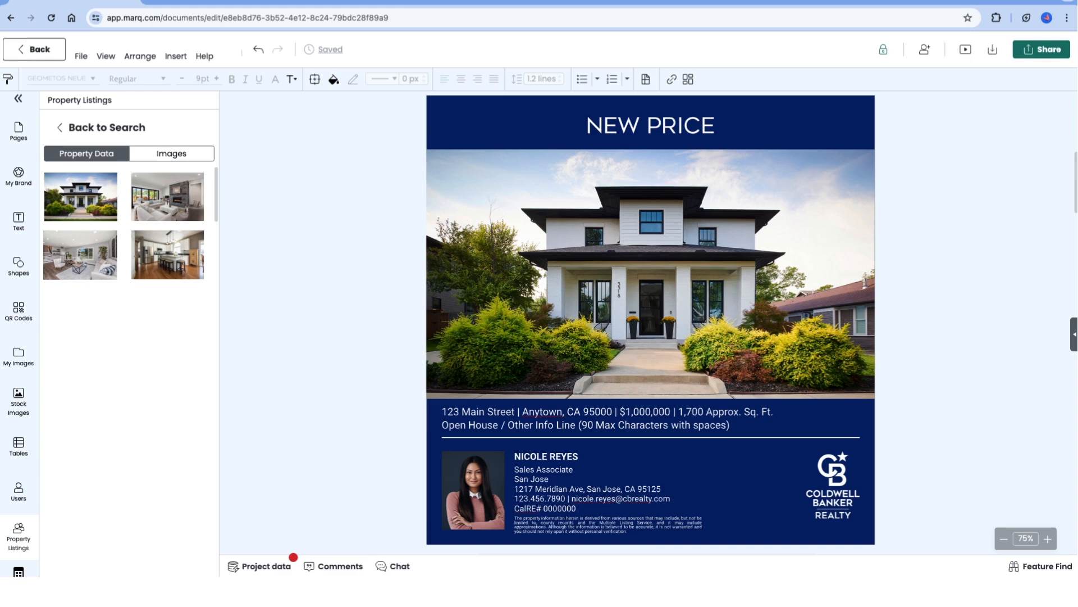
Replace the open house placeholder line under the property details with "Open House This Sunday 1-4PM".
click(698, 428)
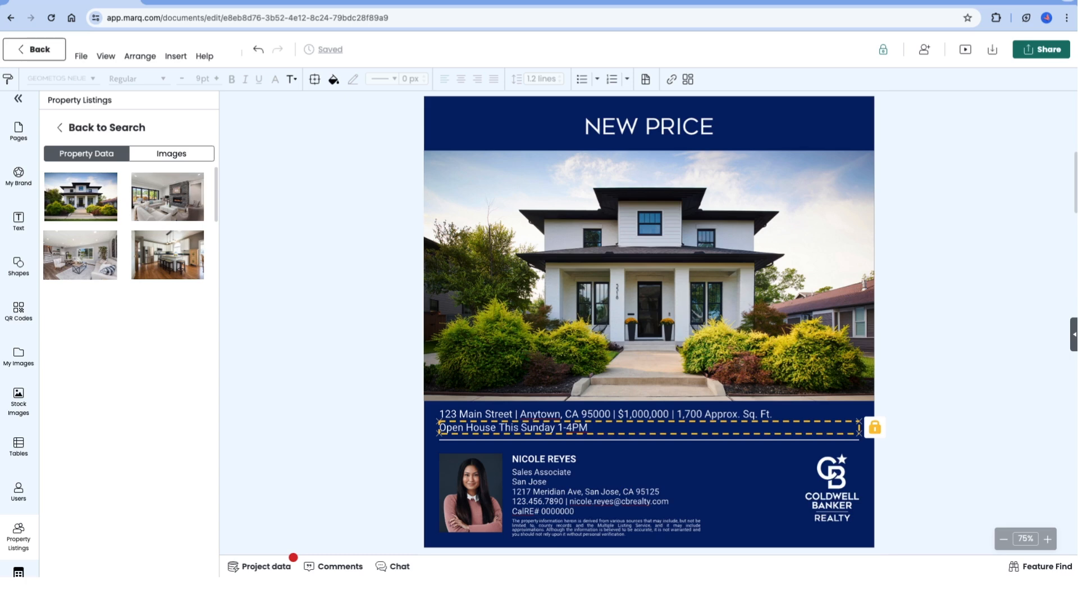
scroll(777, 365, down, 1)
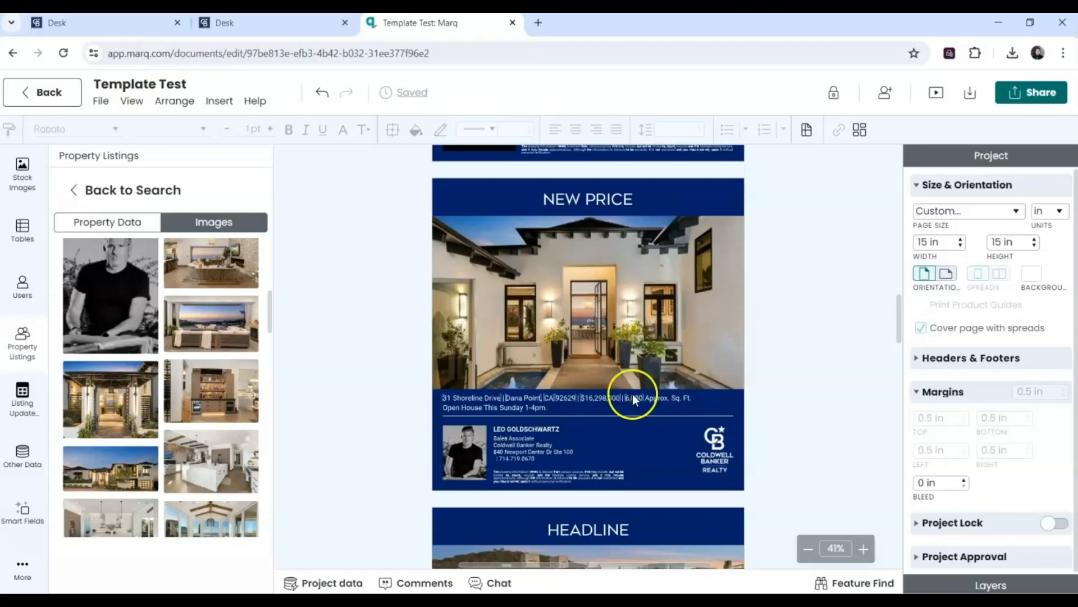
click(520, 446)
click(517, 456)
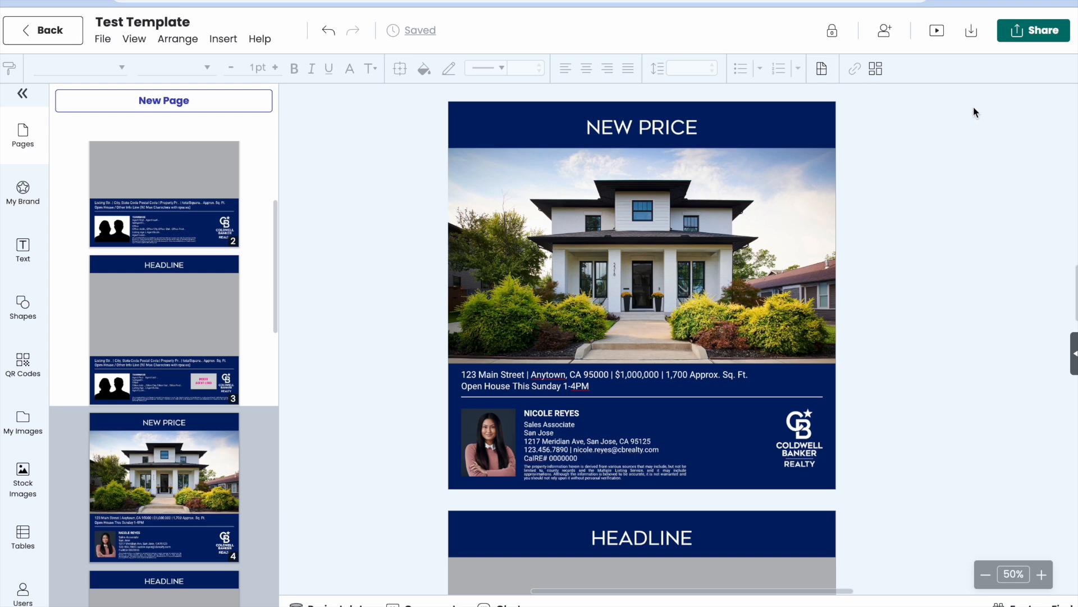
Bring up the download options for the design and limit the page range to page 4, the New Price page.
click(970, 35)
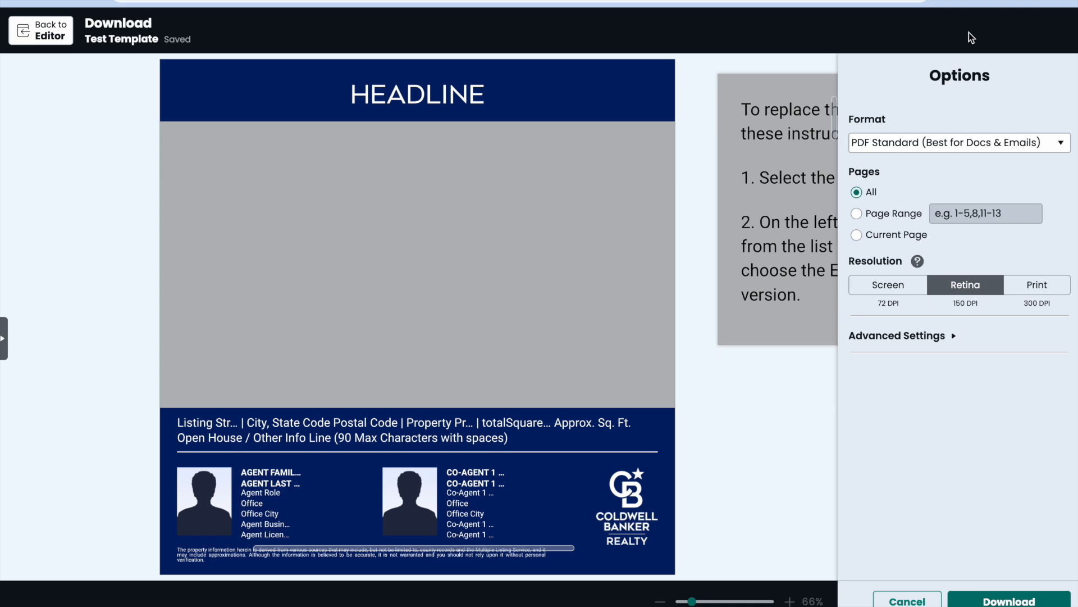
scroll(737, 219, down, 5)
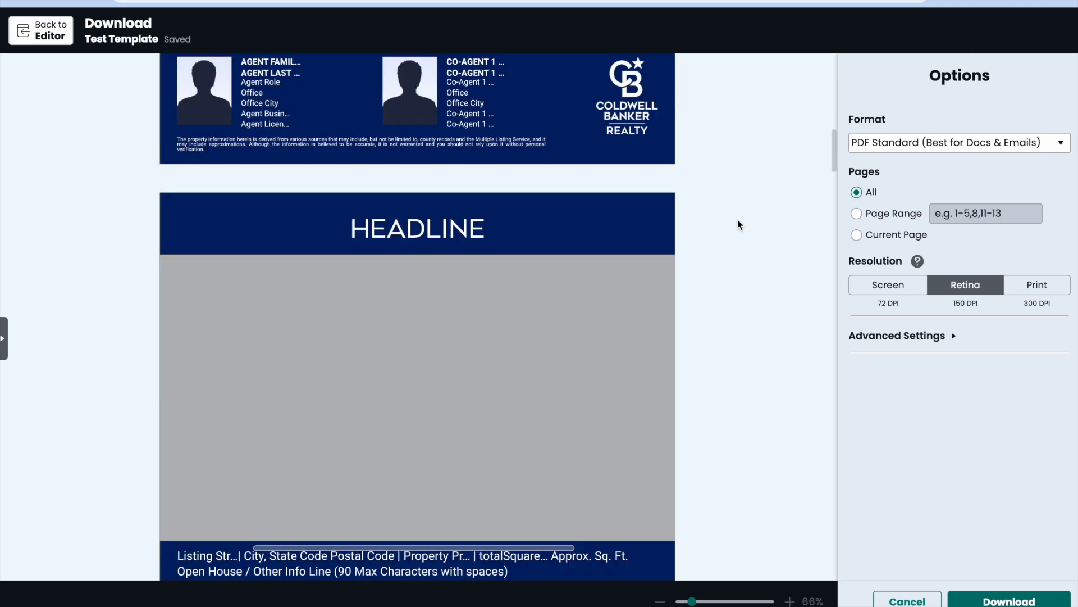
scroll(738, 220, down, 10)
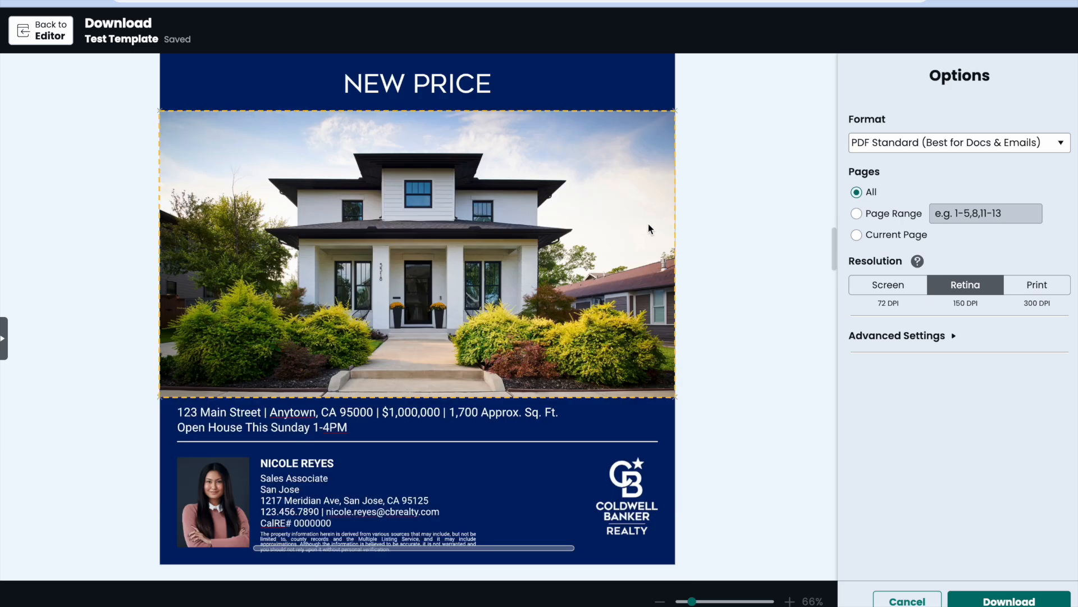
click(909, 218)
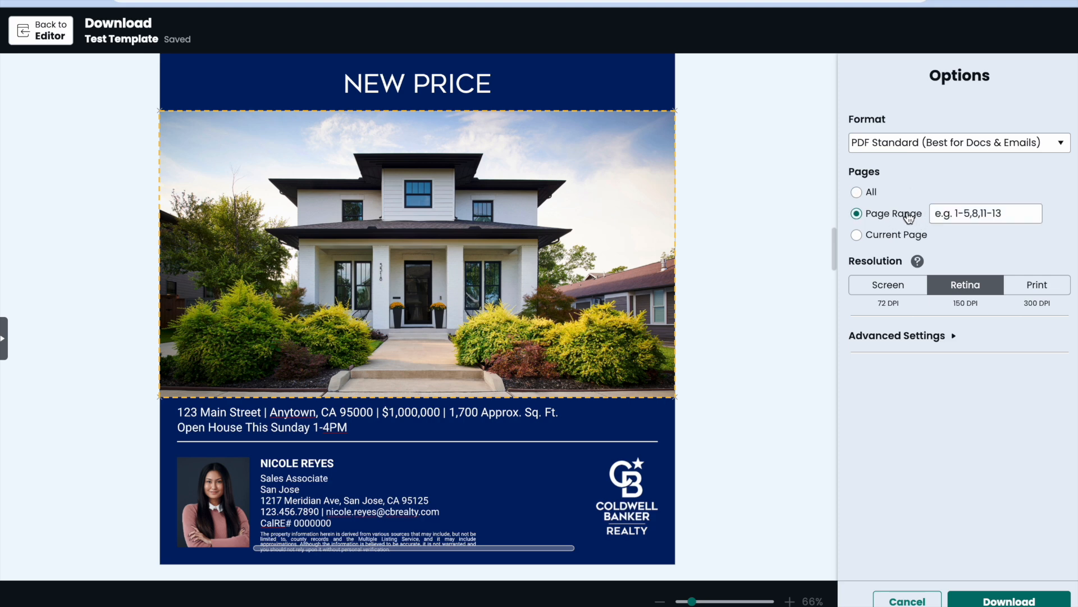
click(955, 213)
text(4)
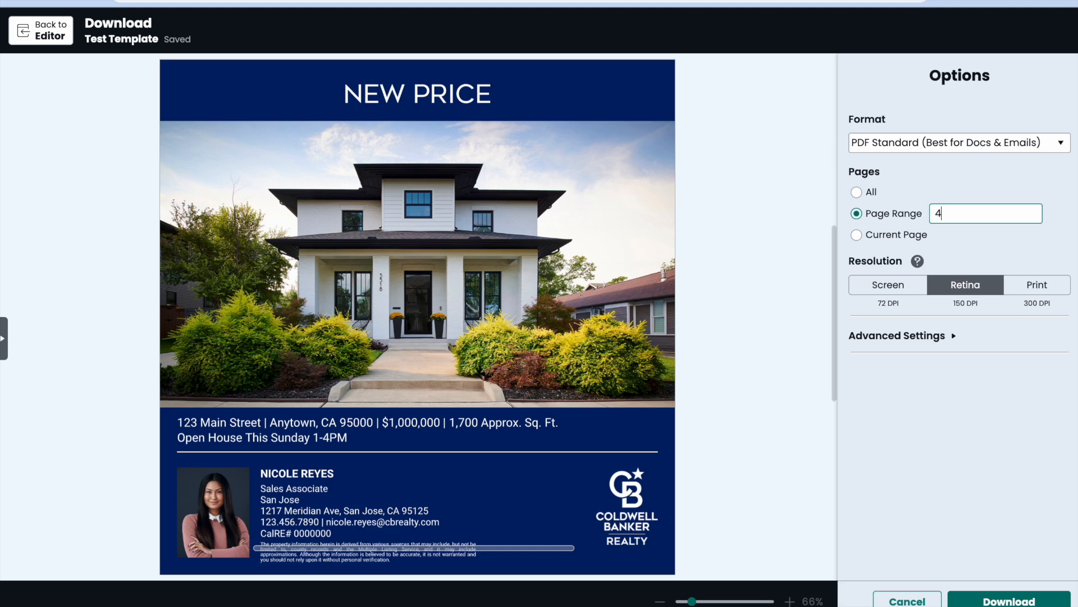
Download the selected page as a JPEG at Print resolution, 300 DPI, without smart print checks.
click(954, 149)
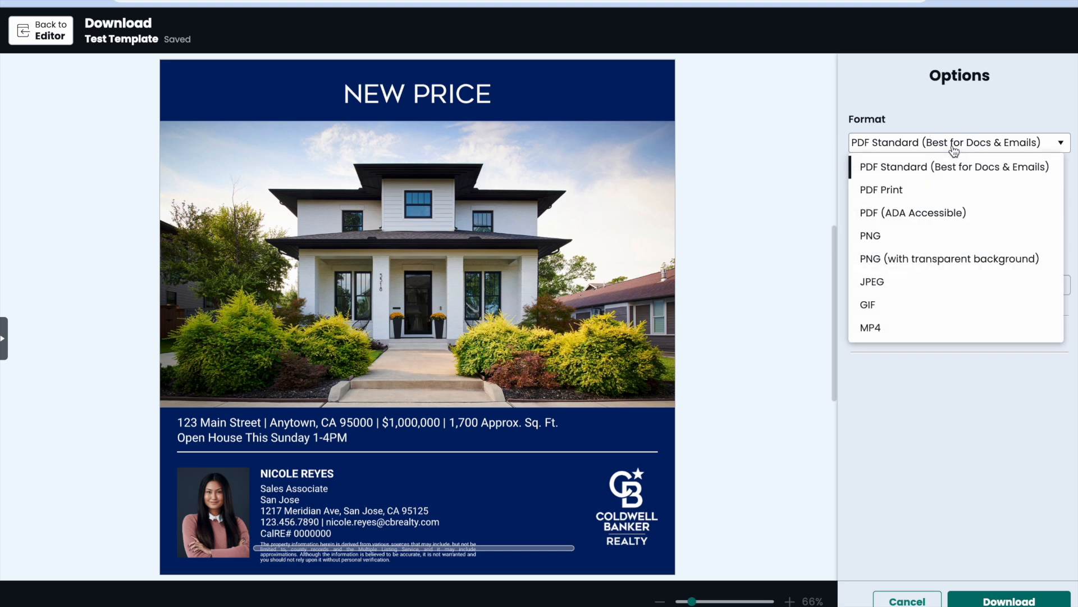
click(926, 282)
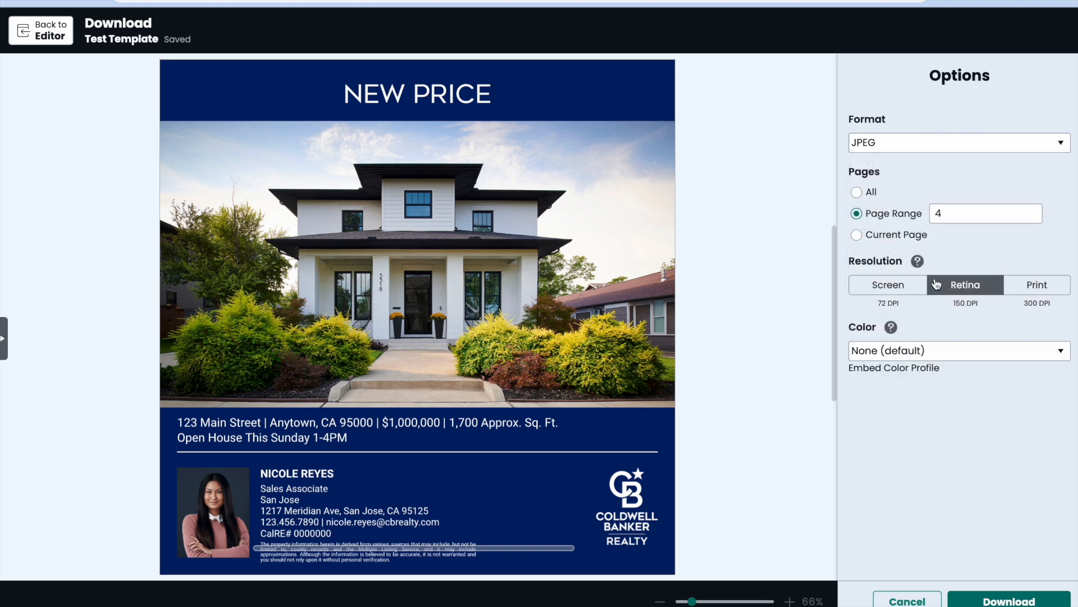
click(1026, 293)
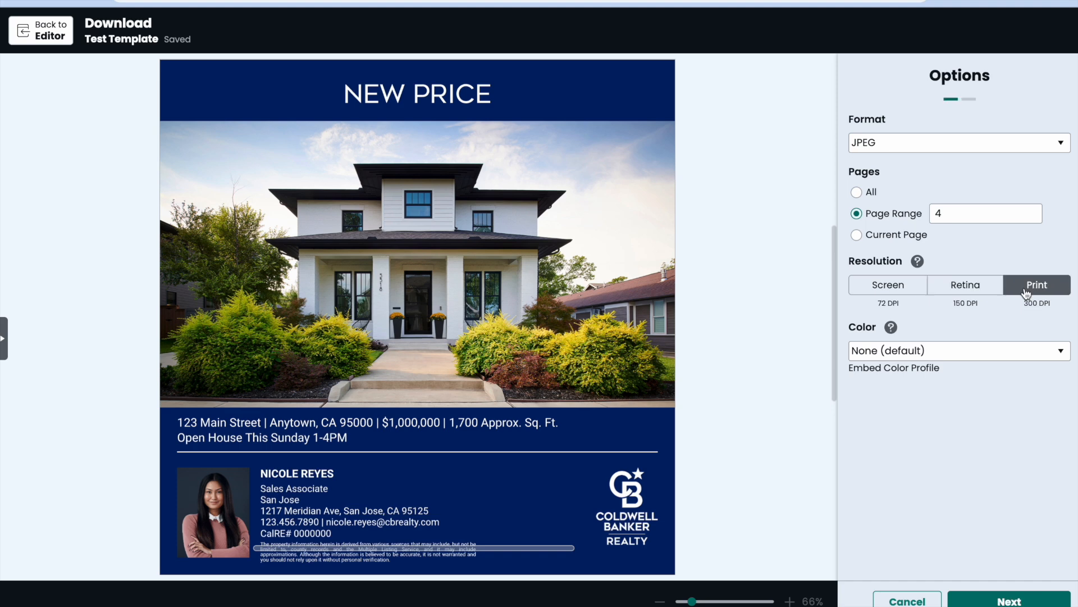
click(1009, 601)
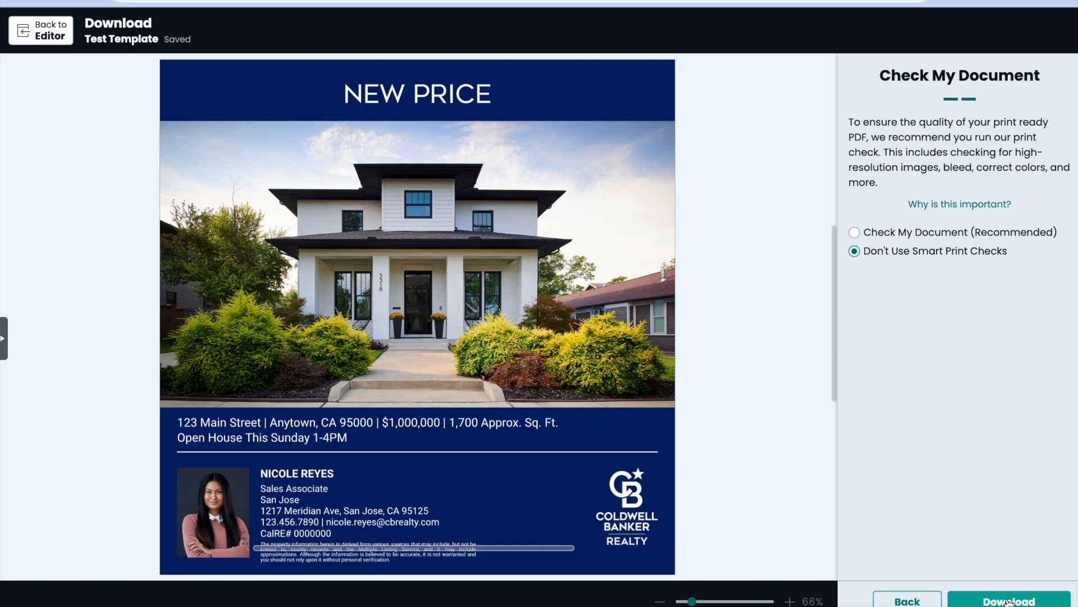
click(1009, 601)
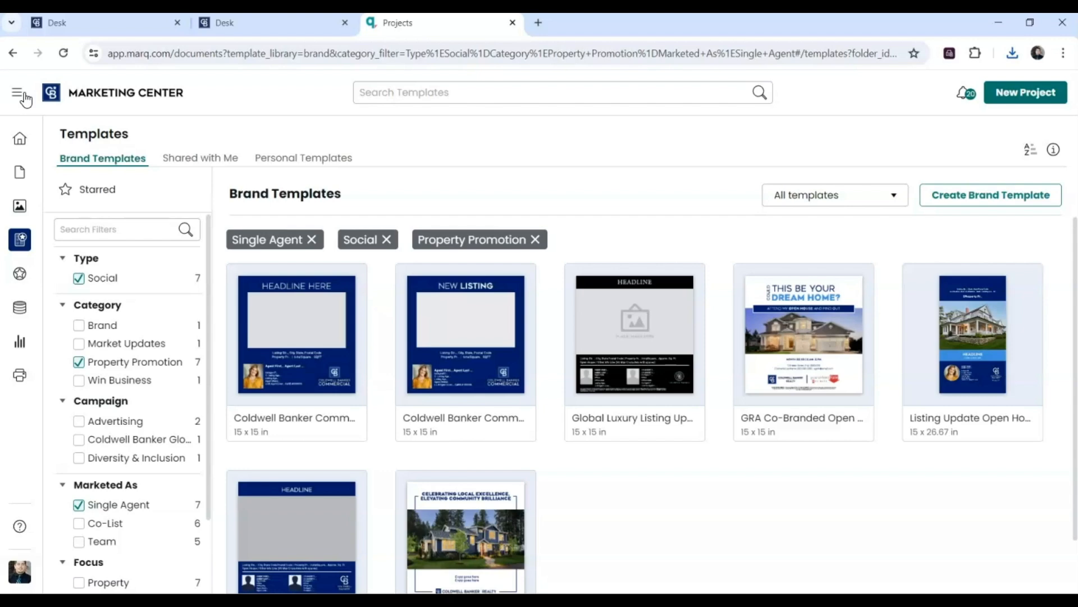
Browse the Single Agent Social templates under Personal Promotion instead of Property Promotion, and switch the category filter to Win Business.
click(79, 365)
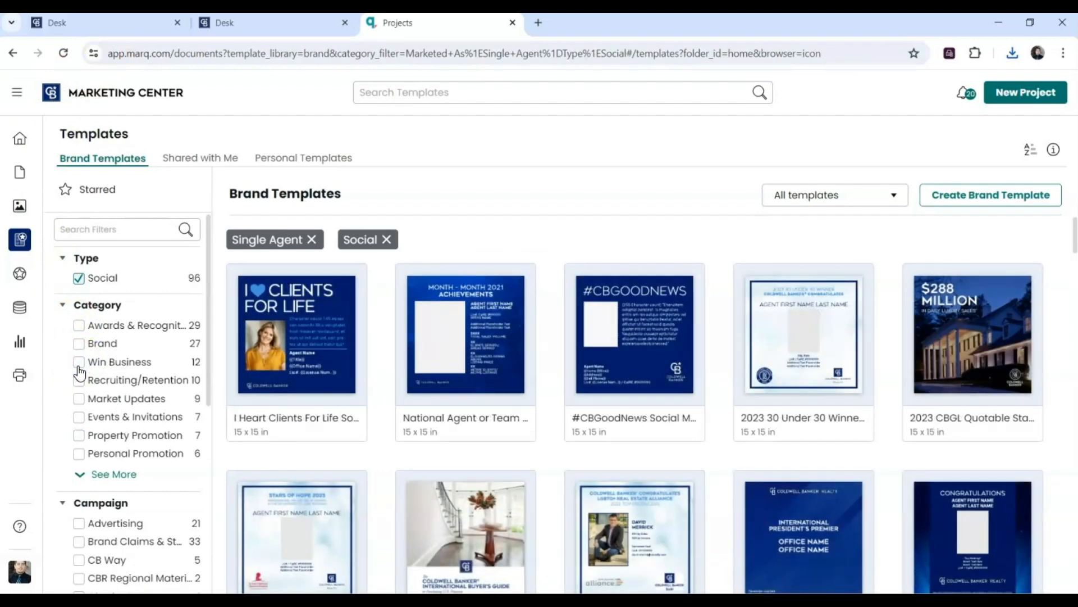
click(79, 454)
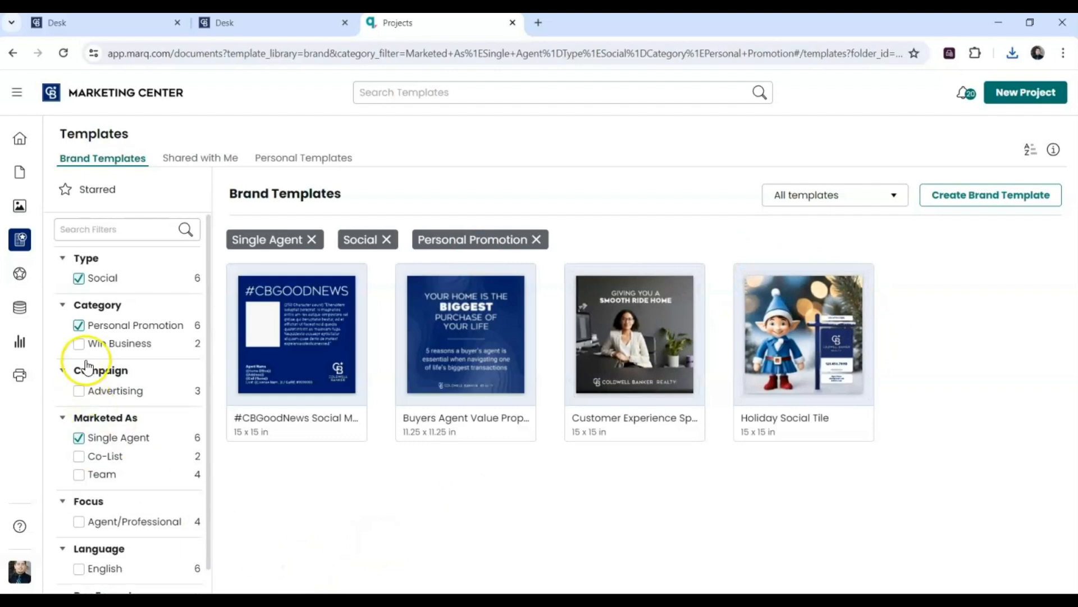
click(79, 327)
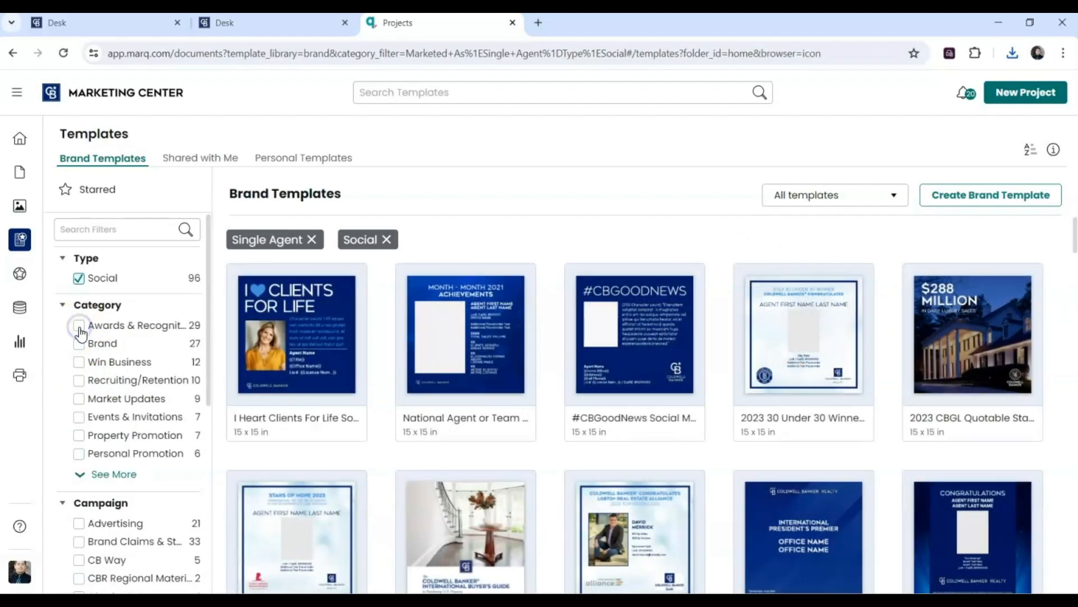
click(79, 362)
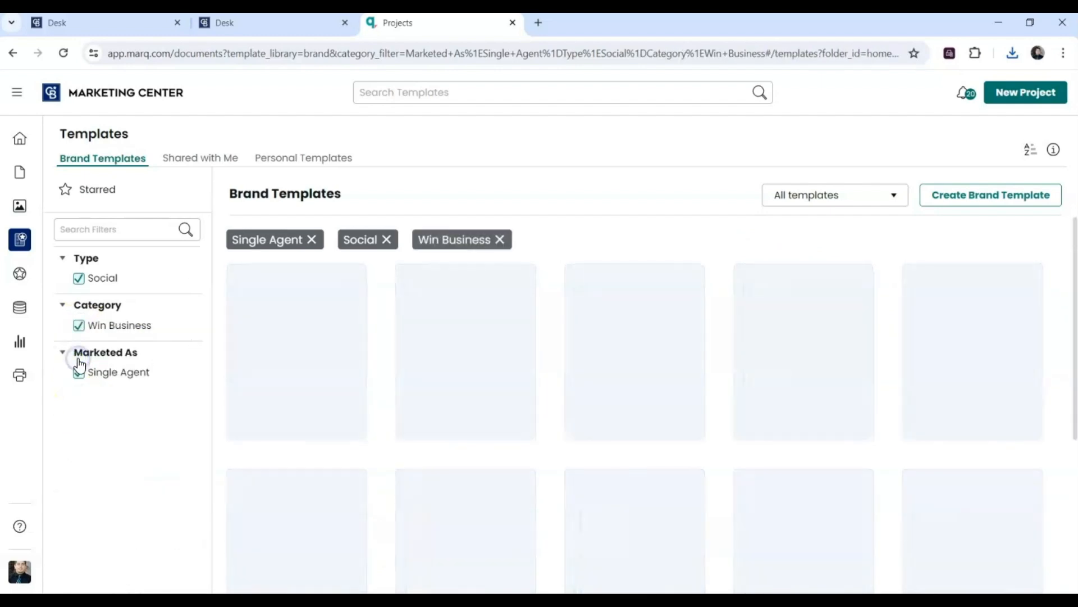